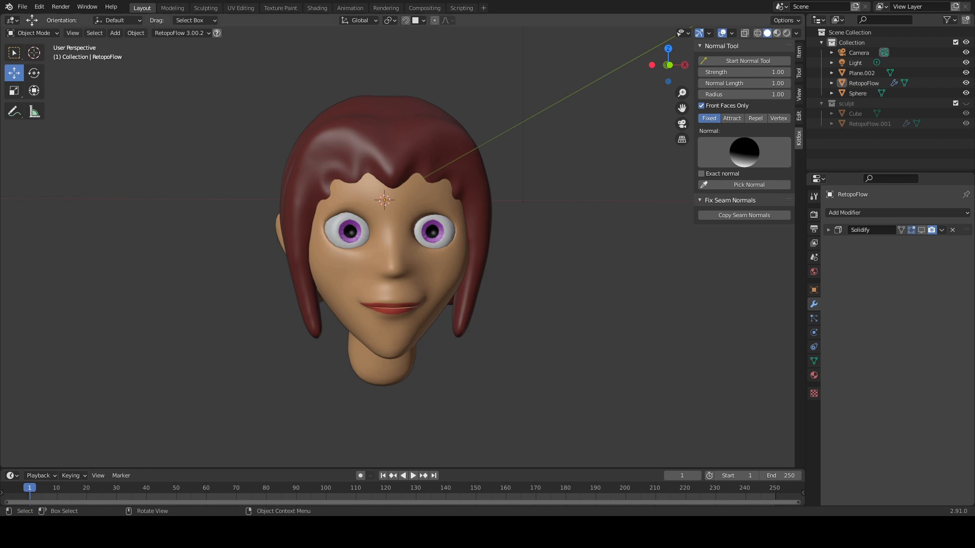
Step: Orbit to the head's side and switch to Material Preview to show its flat toon skin and hair colours
mouse_move(407, 162)
middle_down()
mouse_move(346, 150)
mouse_move(405, 169)
mouse_move(421, 159)
middle_up()
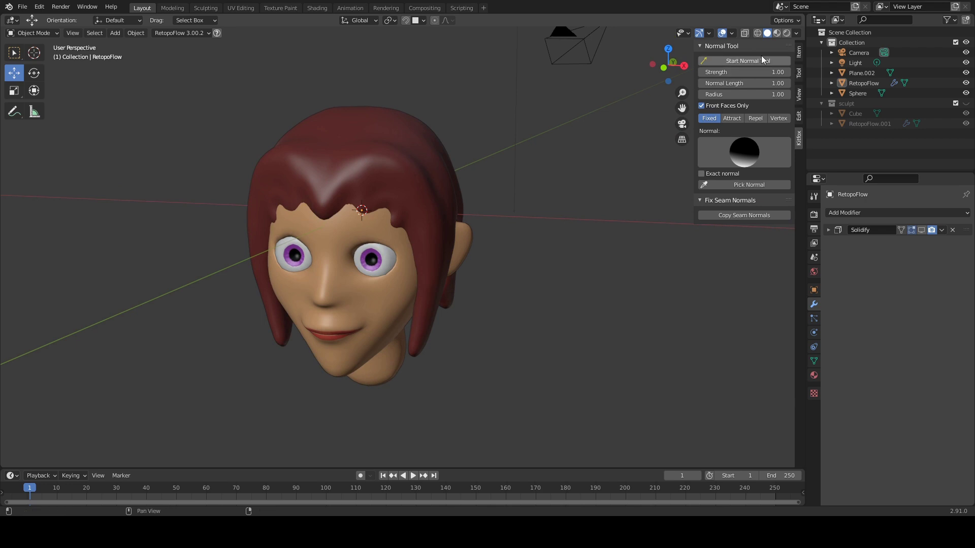
click(777, 32)
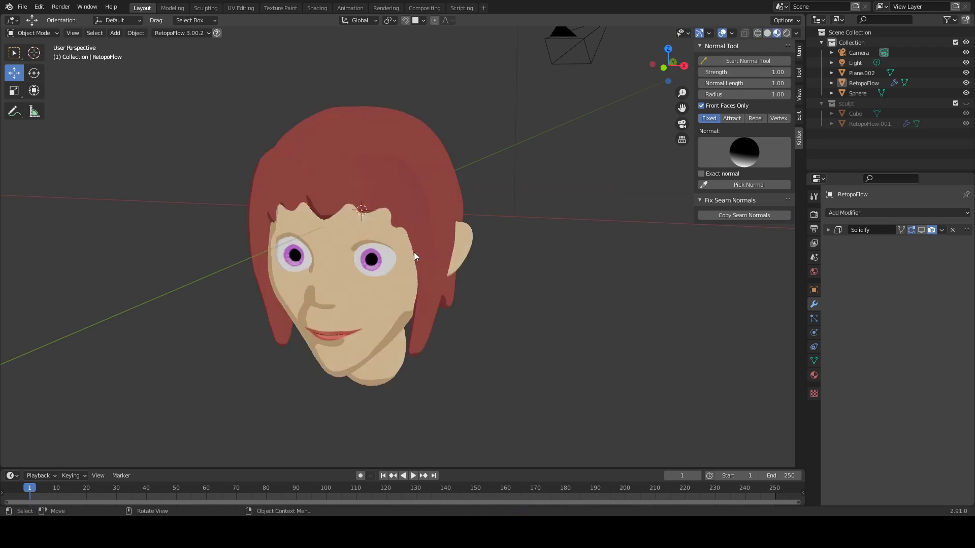
middle_drag(414, 255, 383, 201)
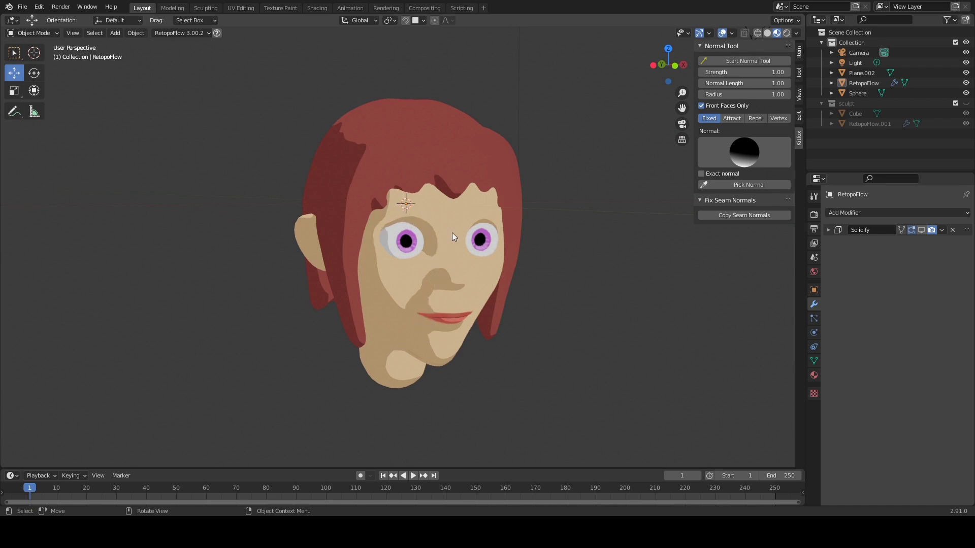
middle_drag(452, 232, 375, 194)
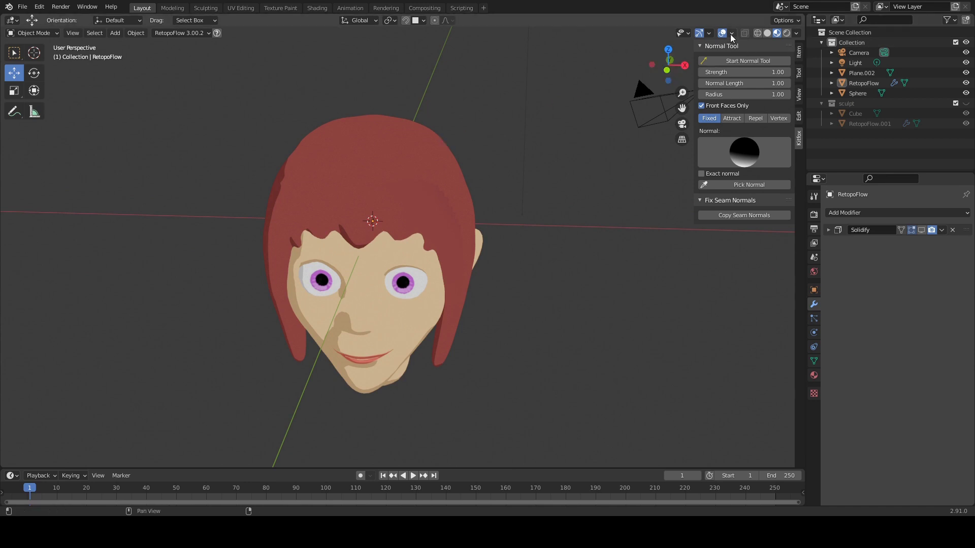
Step: Return to Solid shading and select the RetopoFlow head object from a lower angle
click(767, 32)
middle_drag(453, 169, 443, 143)
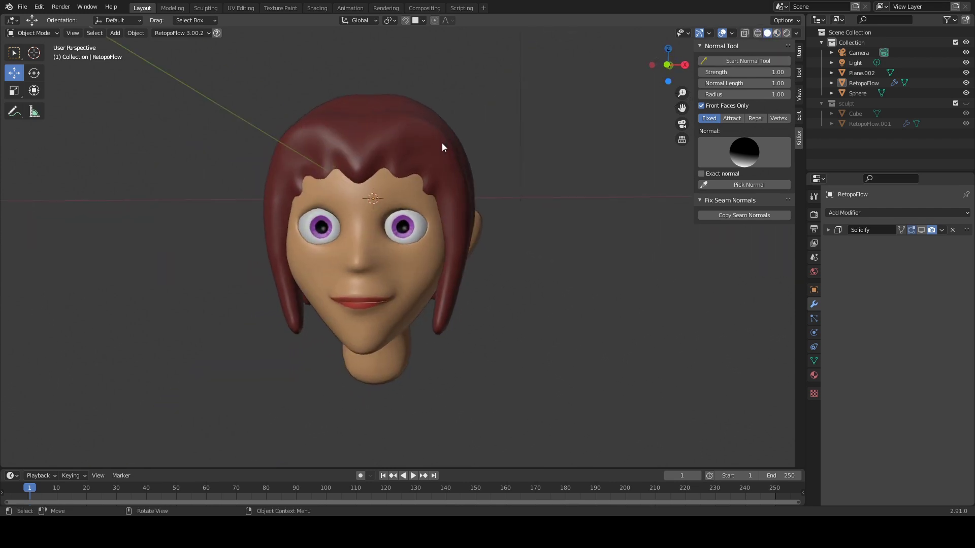
click(401, 192)
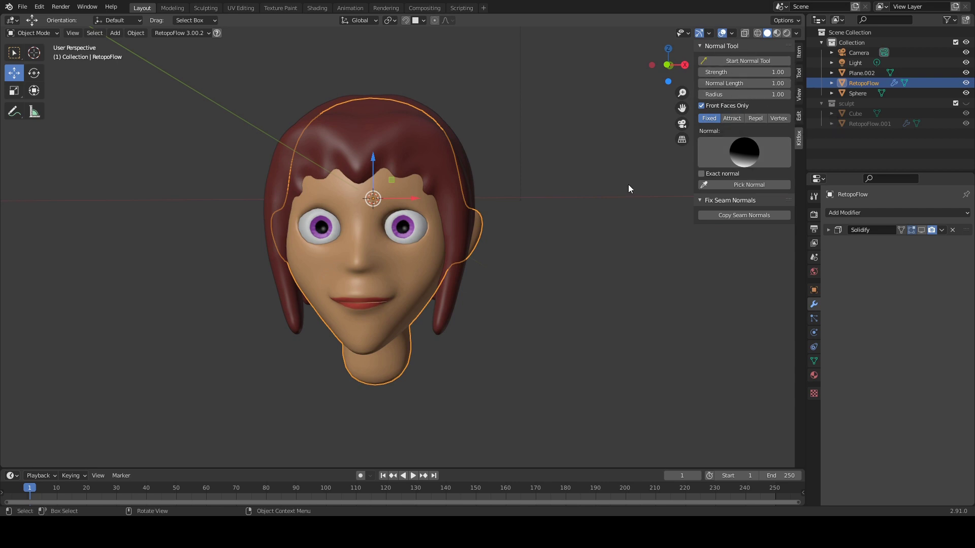
Step: Toggle the N sidebar off and back on so the Normal Tool settings show
key(n)
key(n)
key(n)
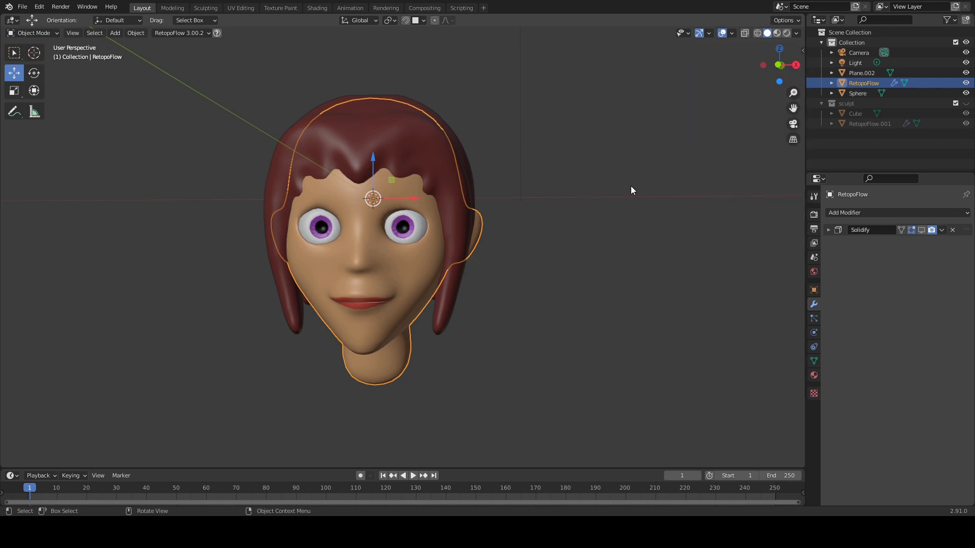
key(n)
key(n)
key(n)
key(n)
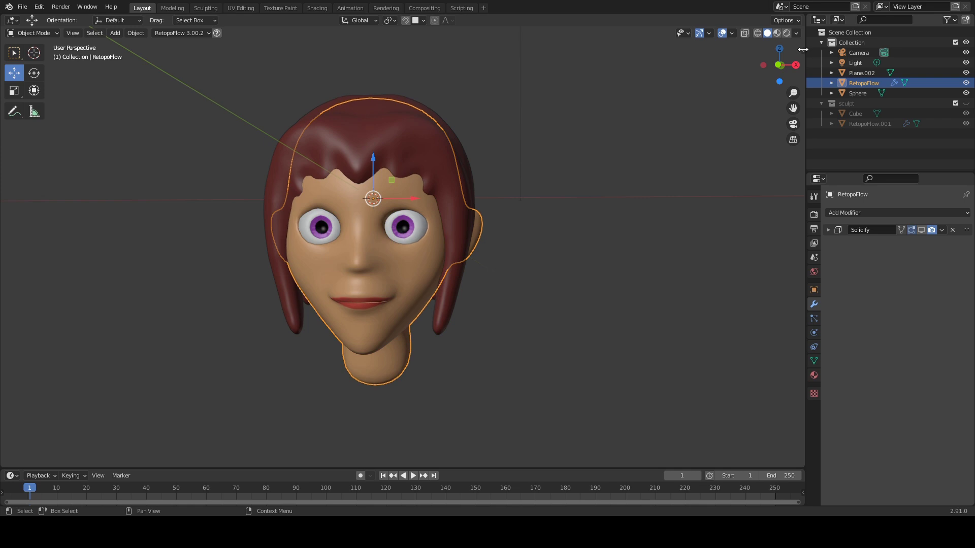
key(n)
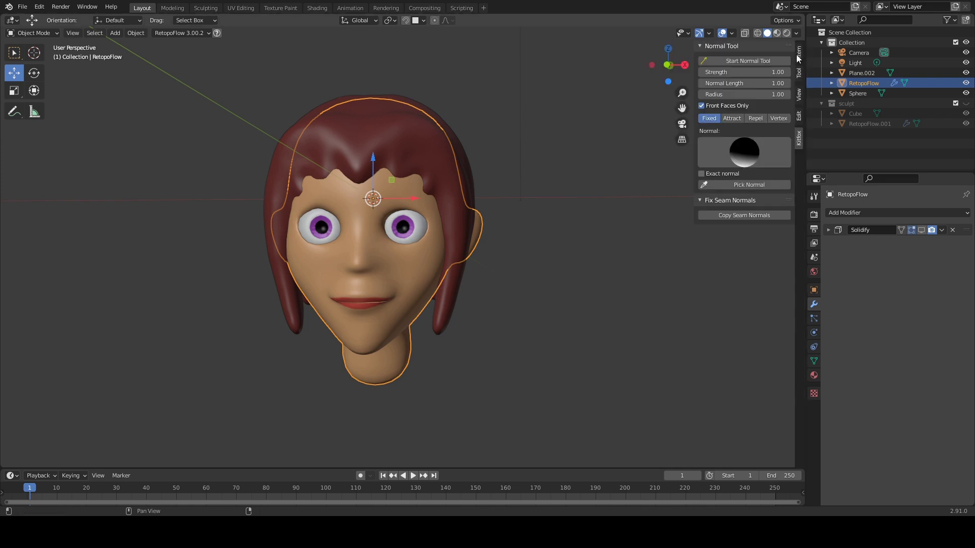
Step: Start the Normal Tool to draw the head's normals as lines and set Normal Length to 0.25
click(737, 60)
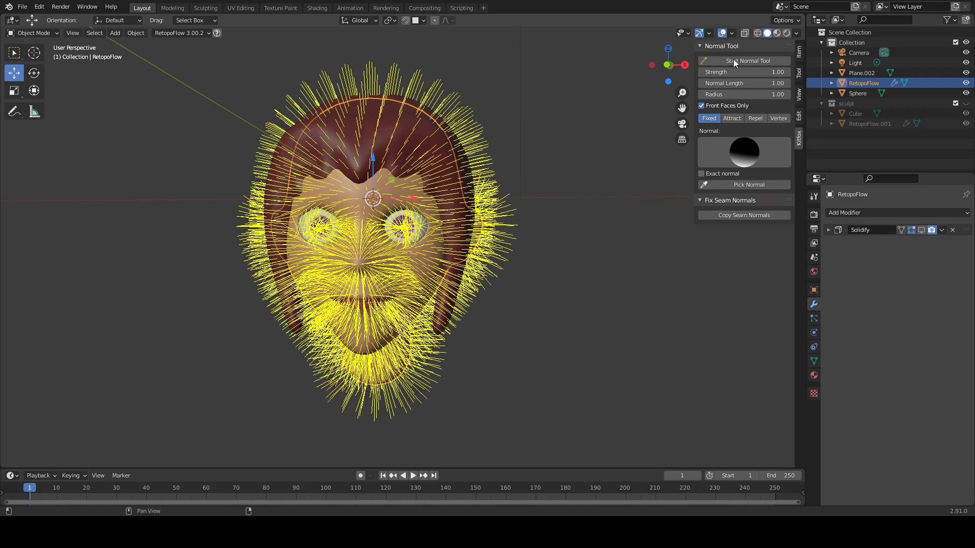
middle_drag(539, 149, 465, 142)
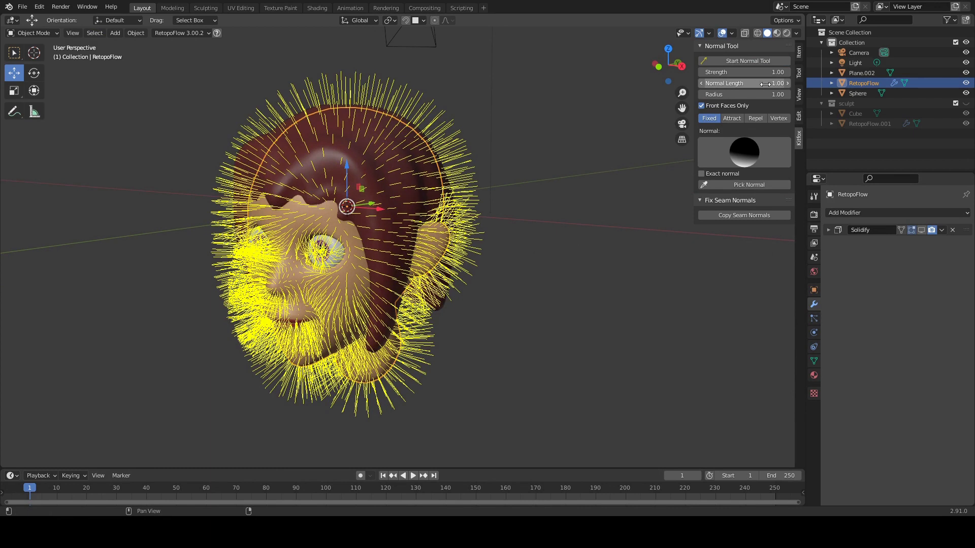
drag(765, 84, 744, 83)
middle_drag(389, 202, 461, 185)
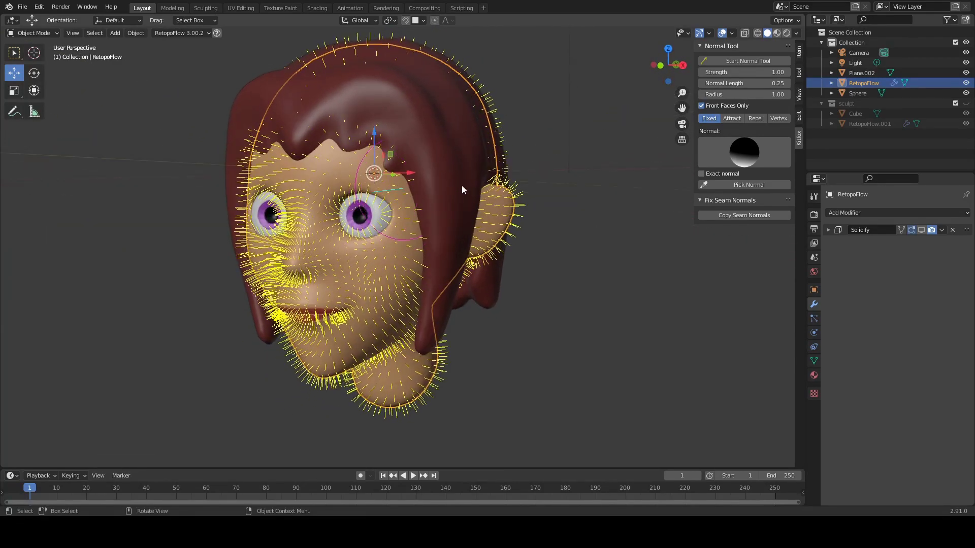
Step: Try Wireframe, settle on Material Preview shading, and shorten Normal Length to 0.19
click(775, 34)
click(757, 34)
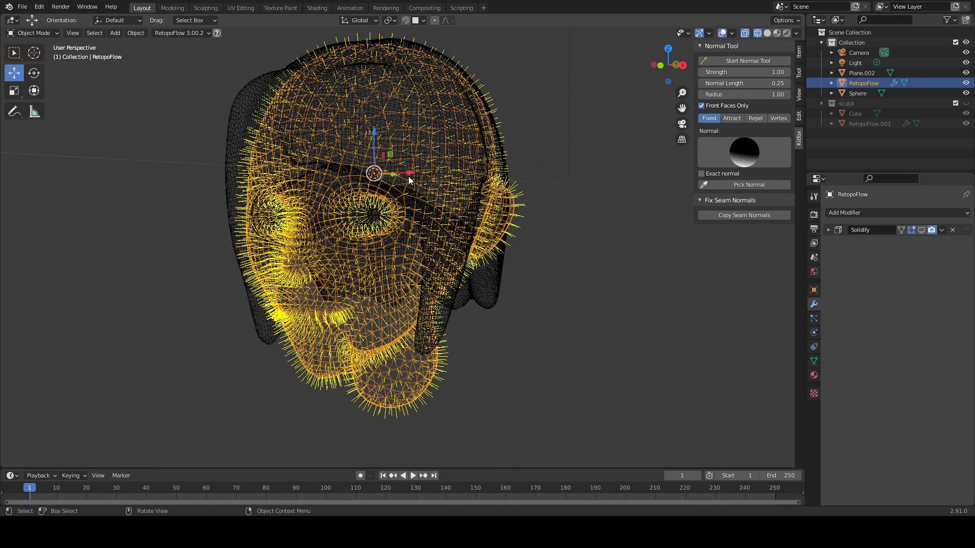
click(775, 33)
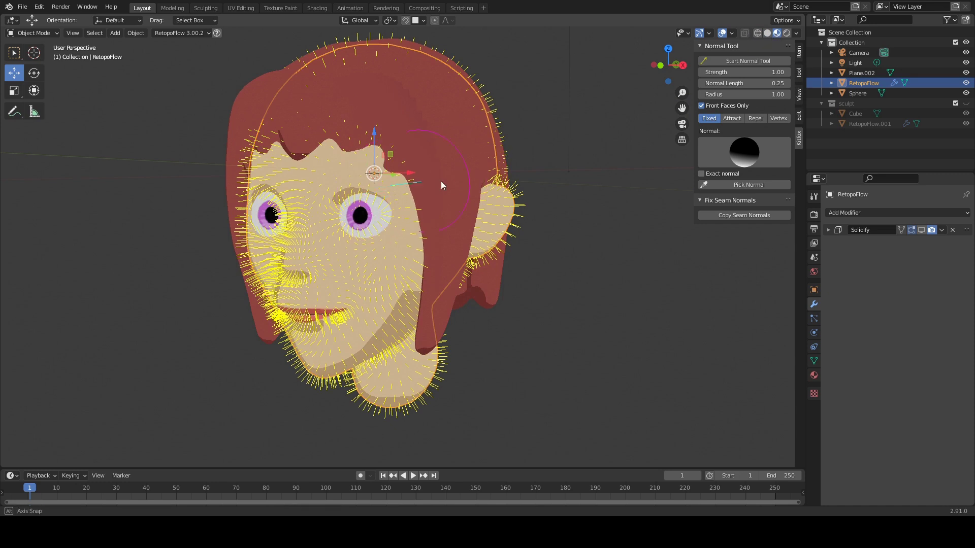
middle_drag(441, 181, 457, 168)
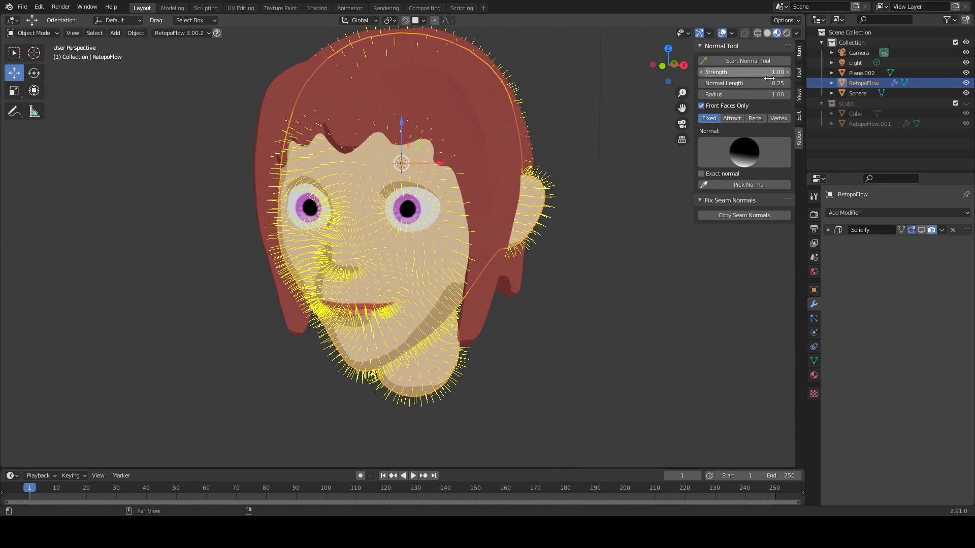
mouse_move(765, 83)
mouse_down()
mouse_move(731, 83)
mouse_move(764, 83)
mouse_up()
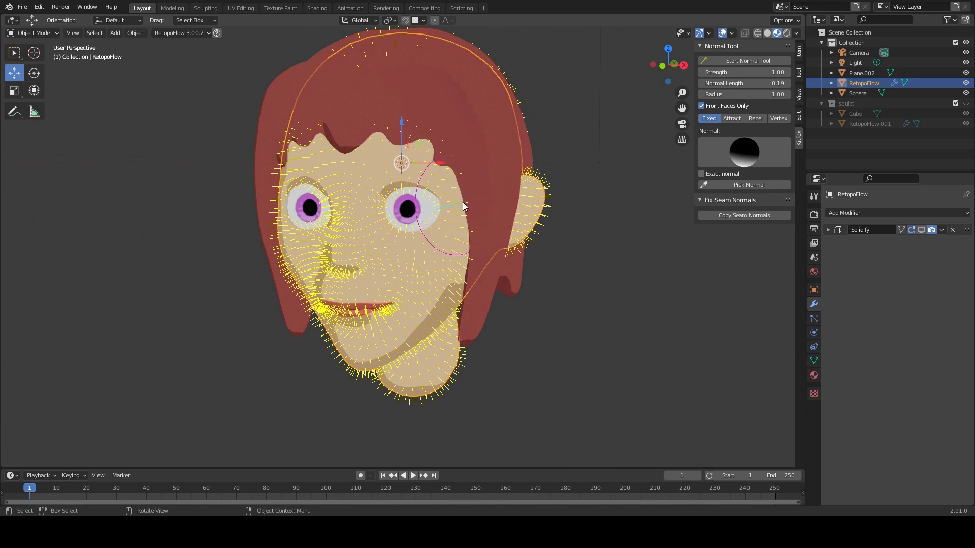
mouse_move(455, 198)
middle_down()
mouse_move(440, 212)
mouse_move(441, 230)
mouse_move(416, 245)
mouse_move(488, 168)
middle_up()
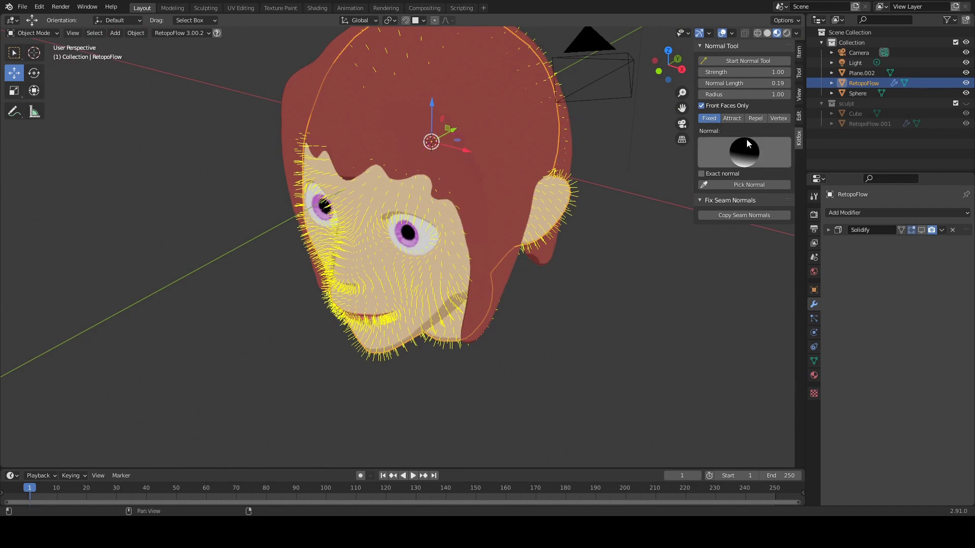
Step: Rotate the target normal on the Normal sphere, then enable Exact normal reading X -0.67, Y -0.64, Z 0.39
click(703, 174)
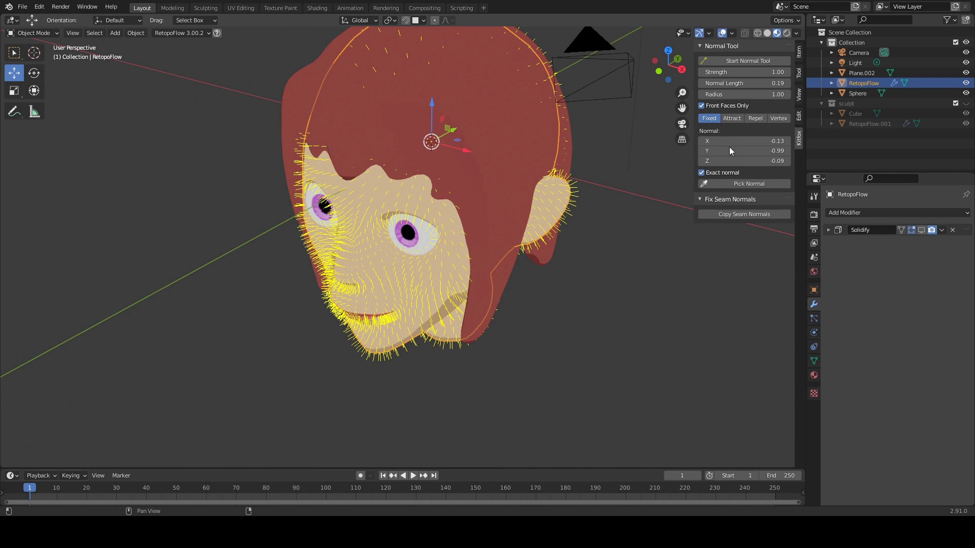
click(703, 174)
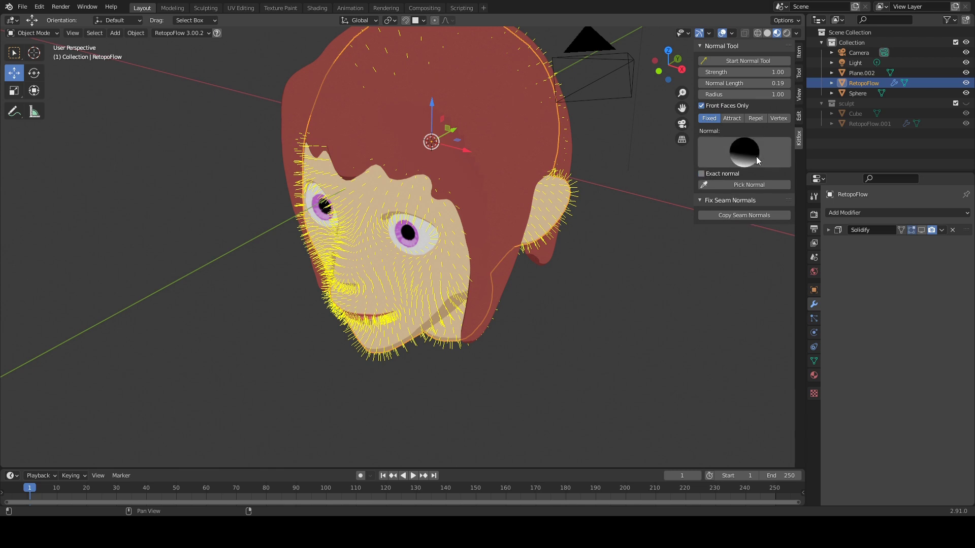
mouse_move(738, 158)
mouse_down()
mouse_move(751, 145)
mouse_move(745, 150)
mouse_up()
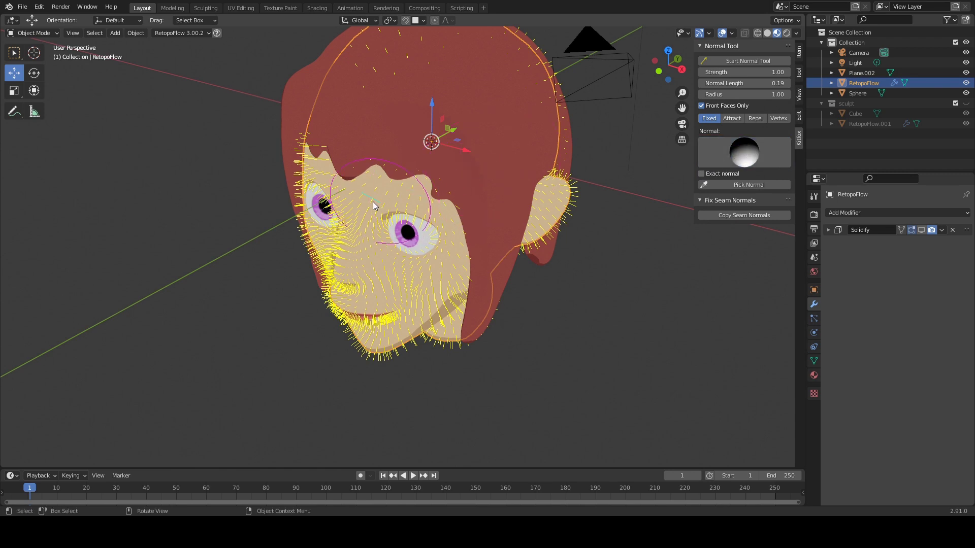
middle_drag(387, 208, 544, 138)
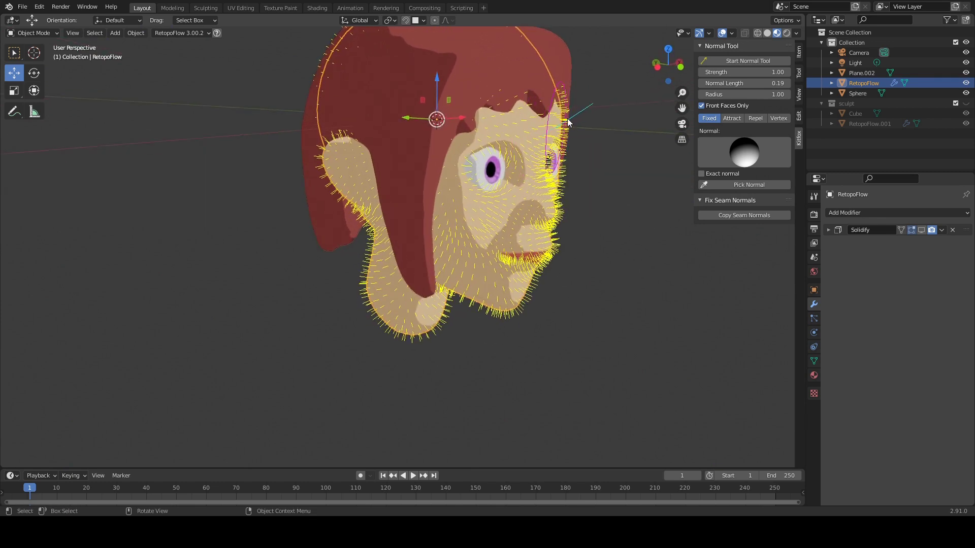
drag(746, 151, 729, 145)
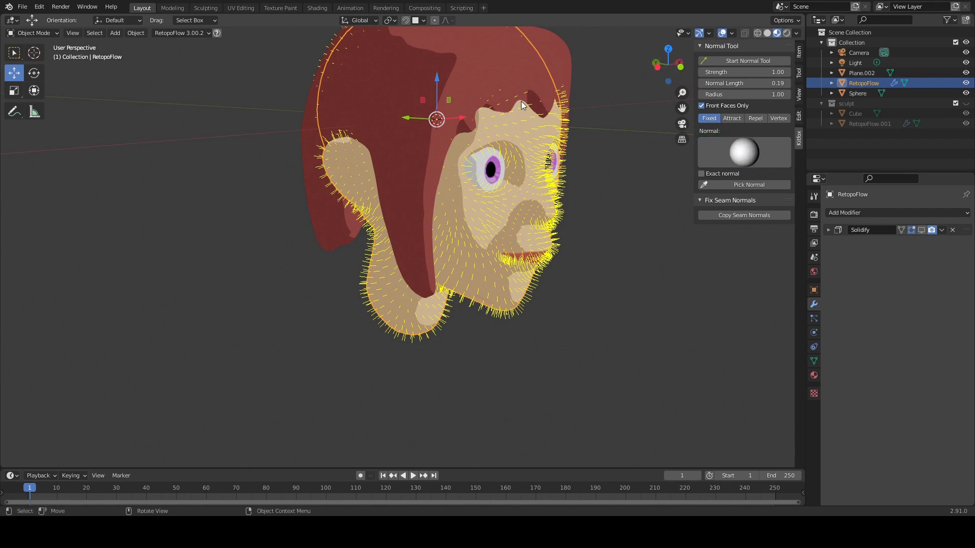
middle_drag(521, 101, 473, 131)
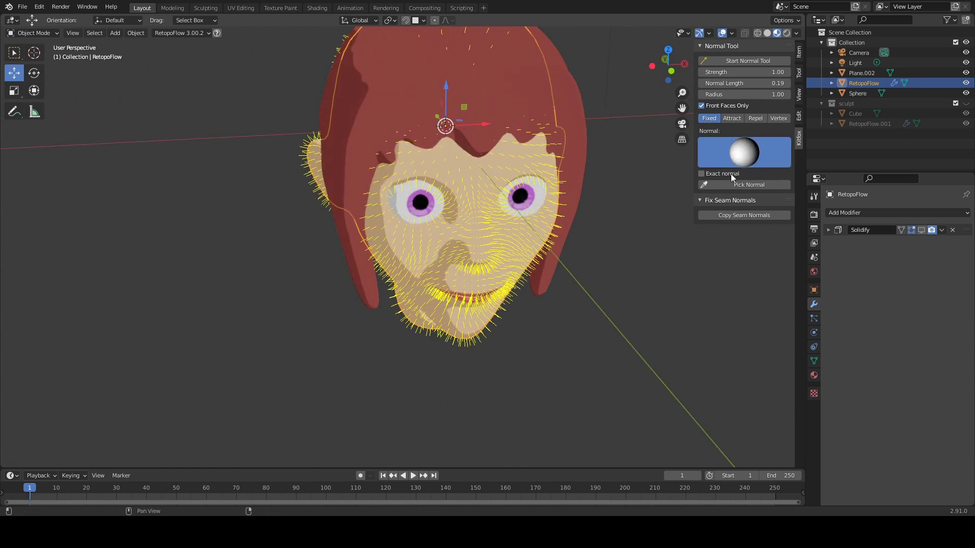
drag(730, 173, 710, 207)
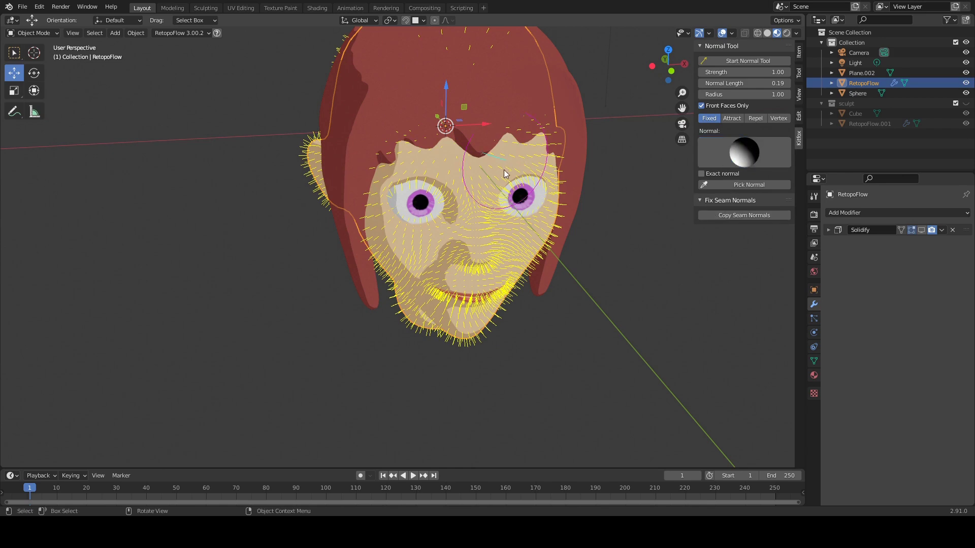
middle_drag(477, 163, 439, 162)
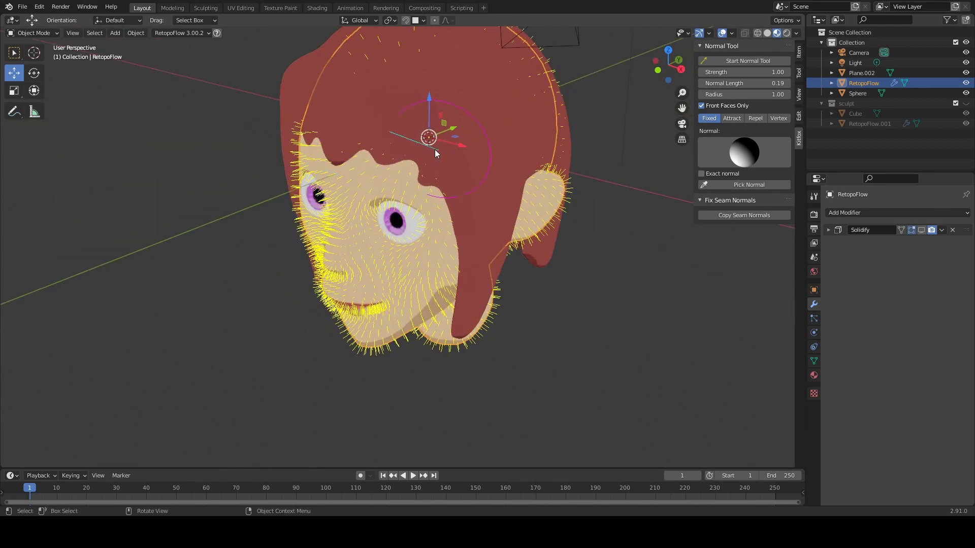
middle_drag(427, 153, 382, 195)
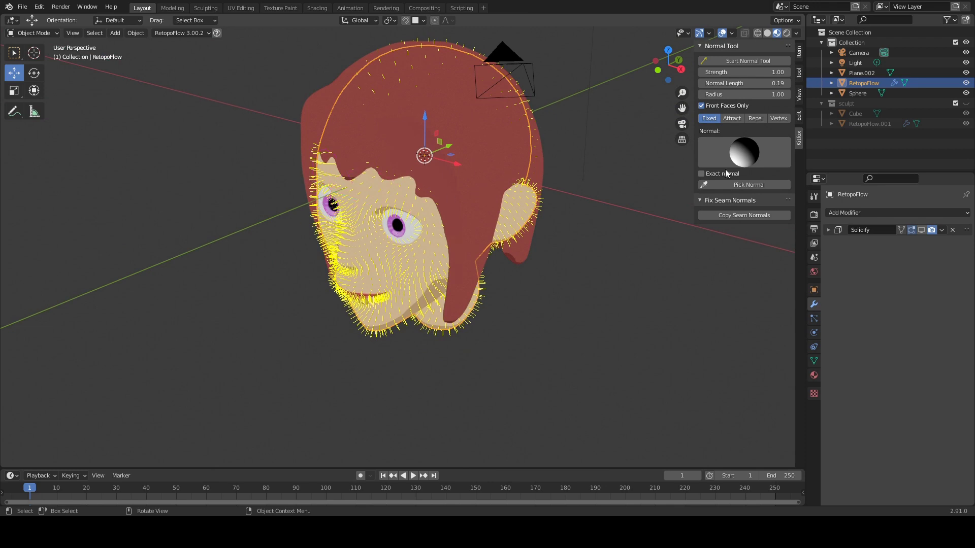
click(702, 173)
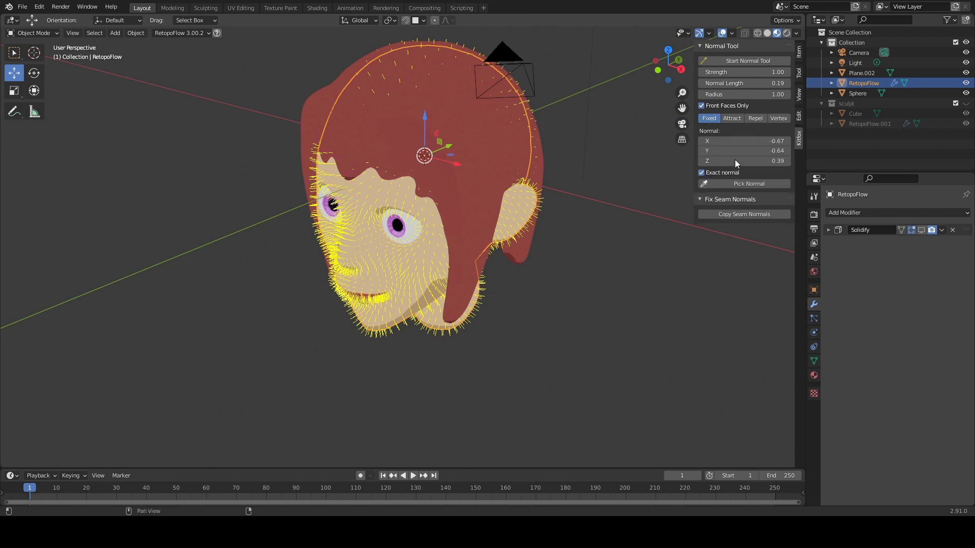
Step: Set the exact target normal to X 0, Y -1, Z 0 and start the Normal Tool on the head
click(754, 142)
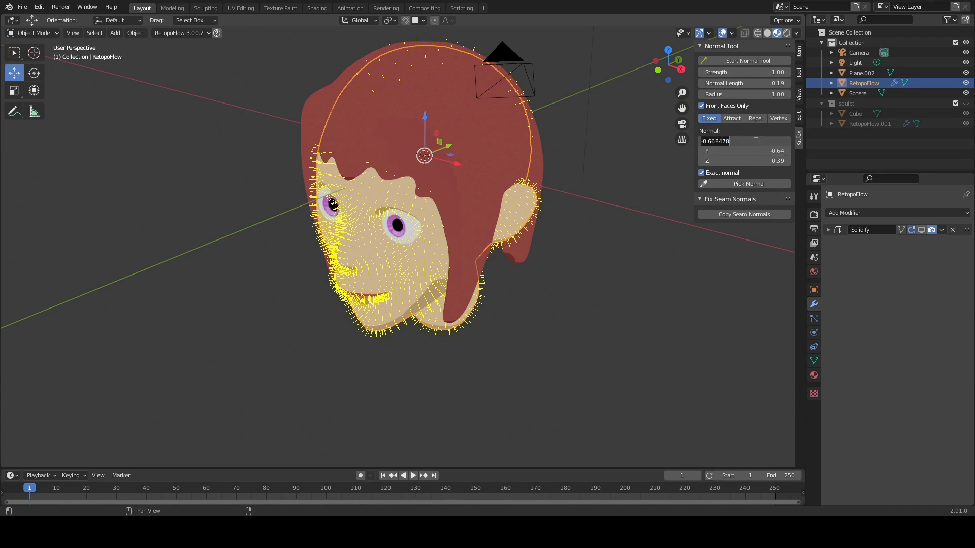
text(0)
key(Tab)
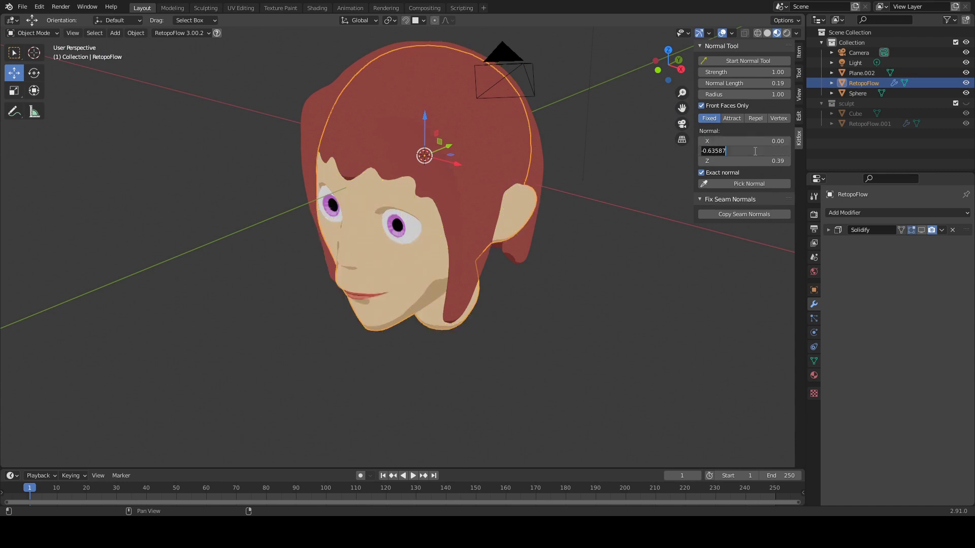
key(BackSpace)
text(-1)
key(Tab)
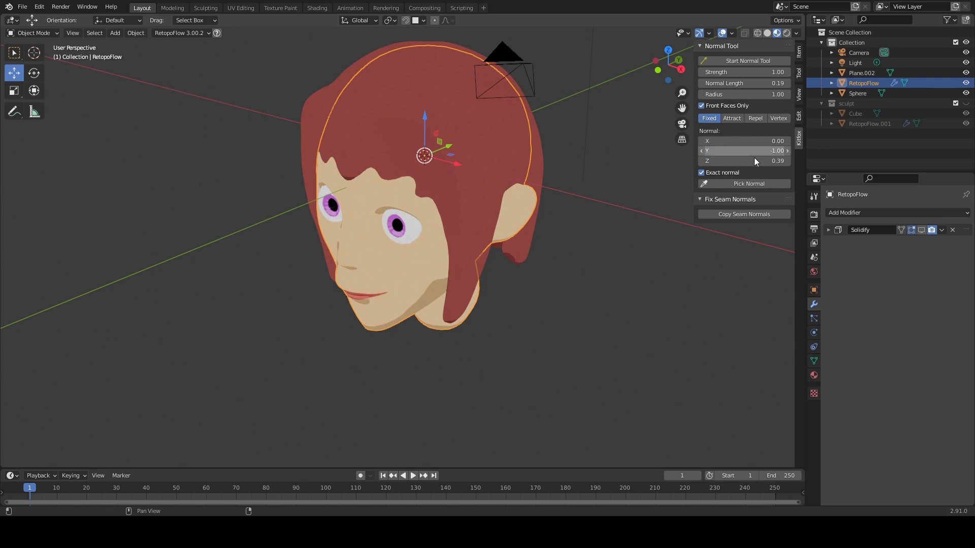
key(BackSpace)
text(00)
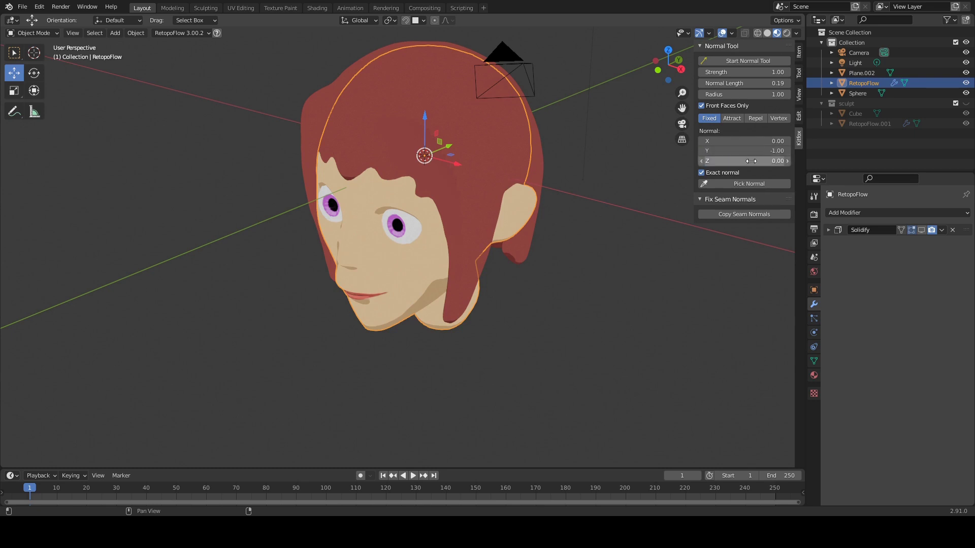
key(Return)
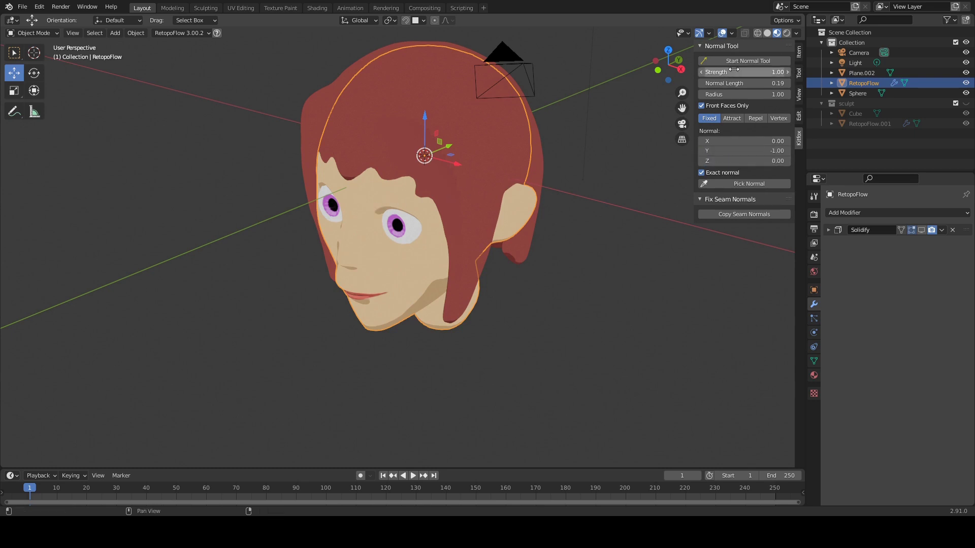
click(747, 61)
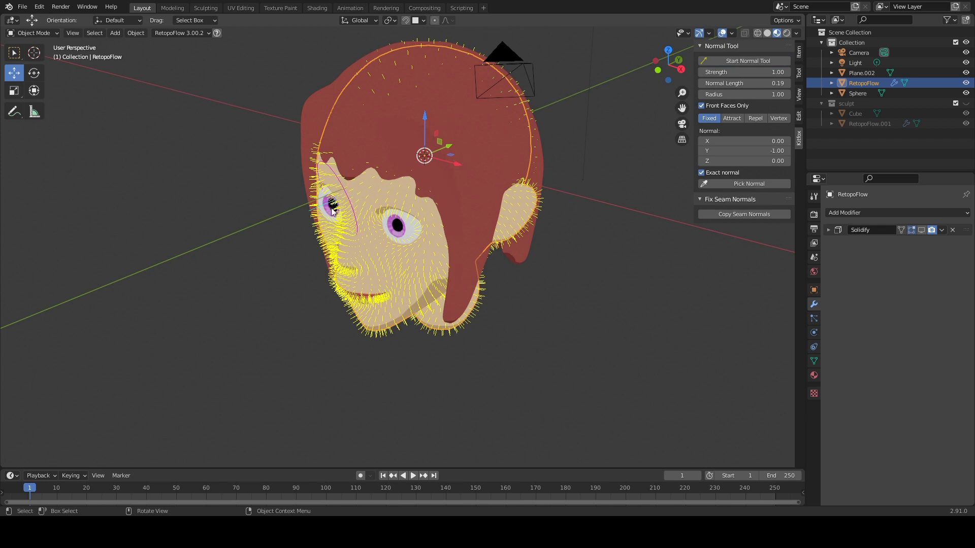
Step: Face the head toward the viewer and set the brush Strength to 0.10
middle_drag(354, 188, 433, 131)
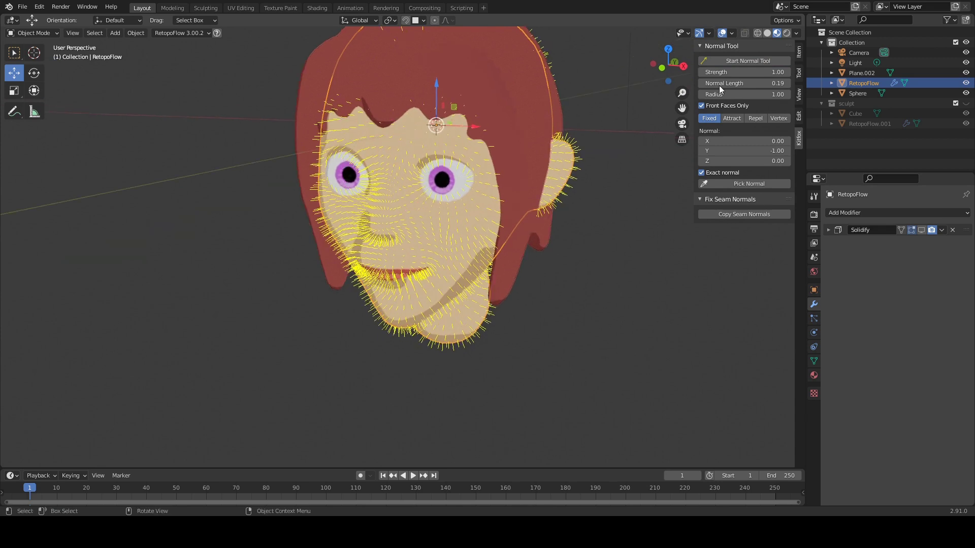
click(744, 74)
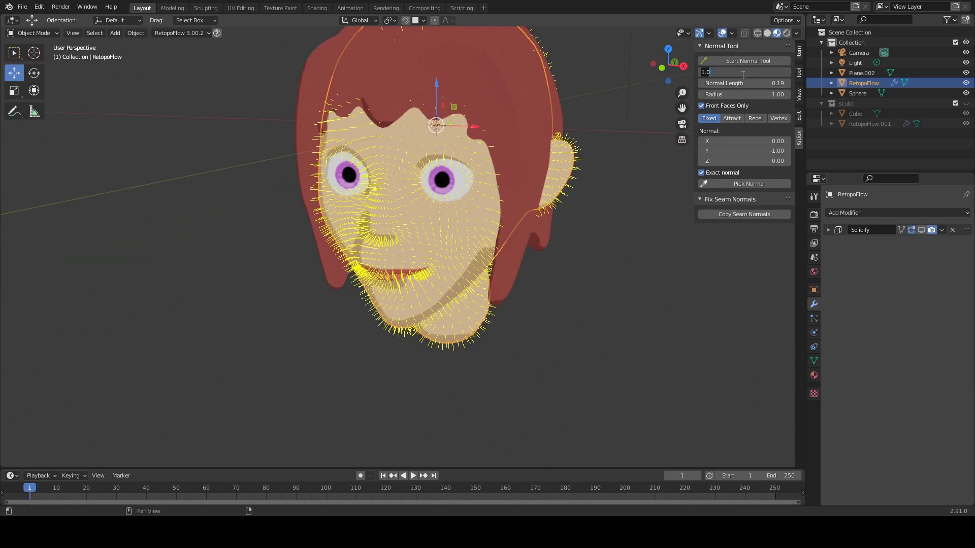
text(.1)
key(Return)
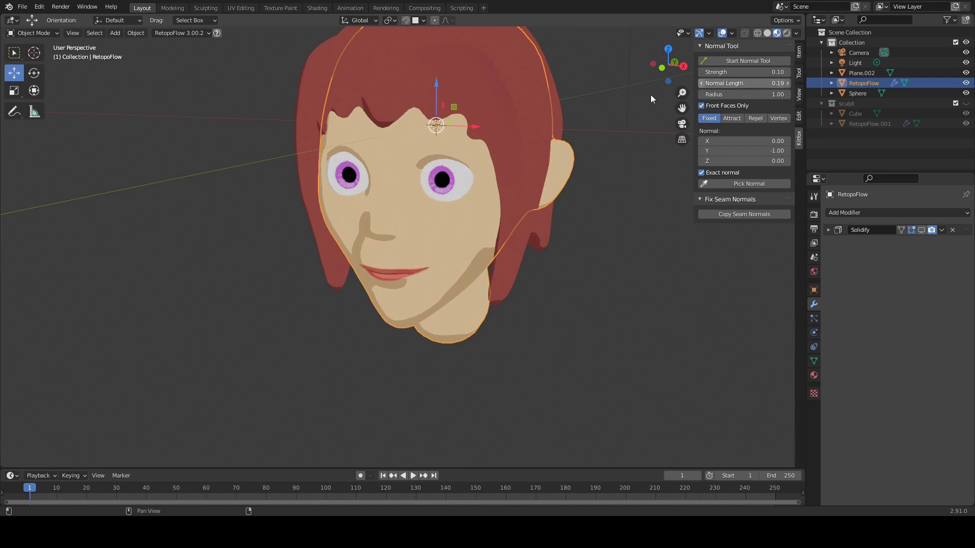
Step: Reselect the RetopoFlow head, restart the Normal Tool, and brush the normals around the nose
click(482, 133)
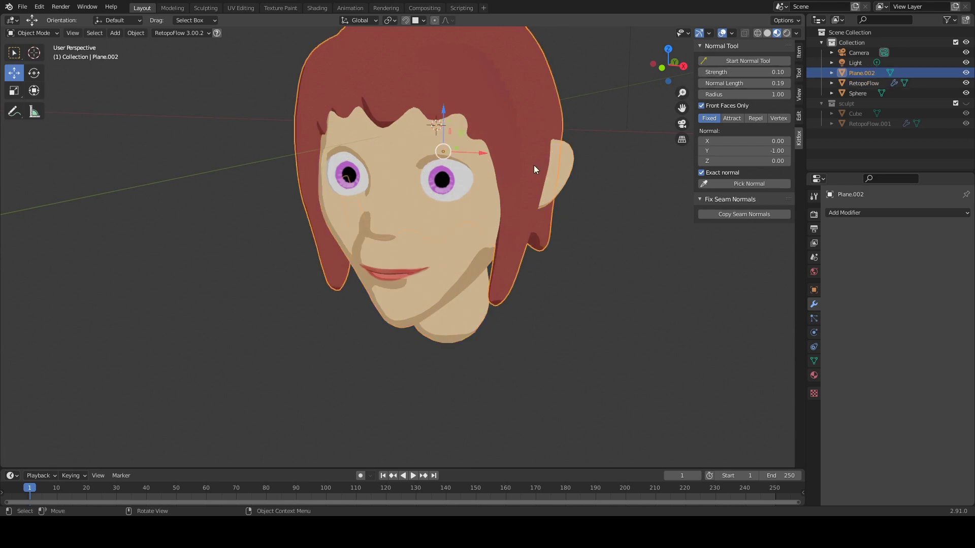
click(476, 212)
click(751, 60)
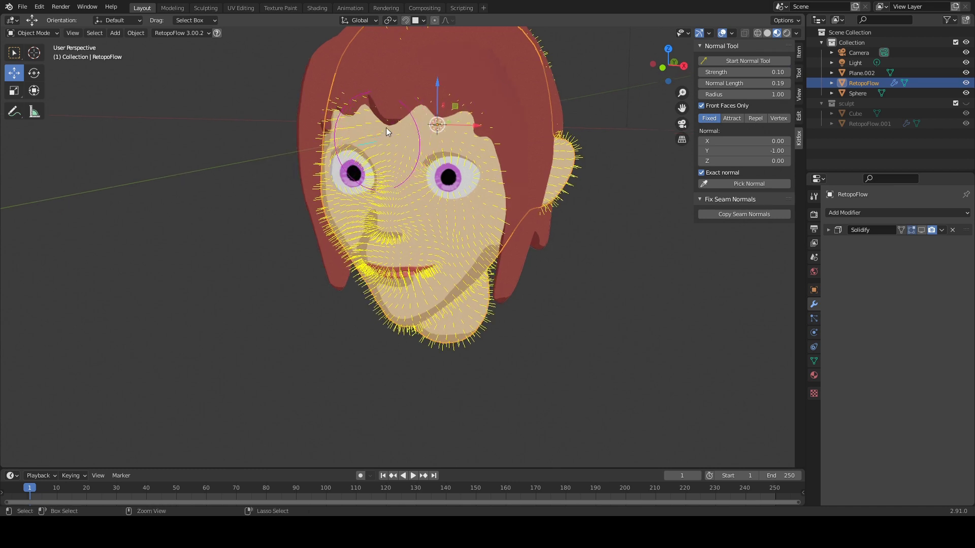
scroll(385, 127, up, 1)
ctrl+middle_drag(388, 127, 404, 116)
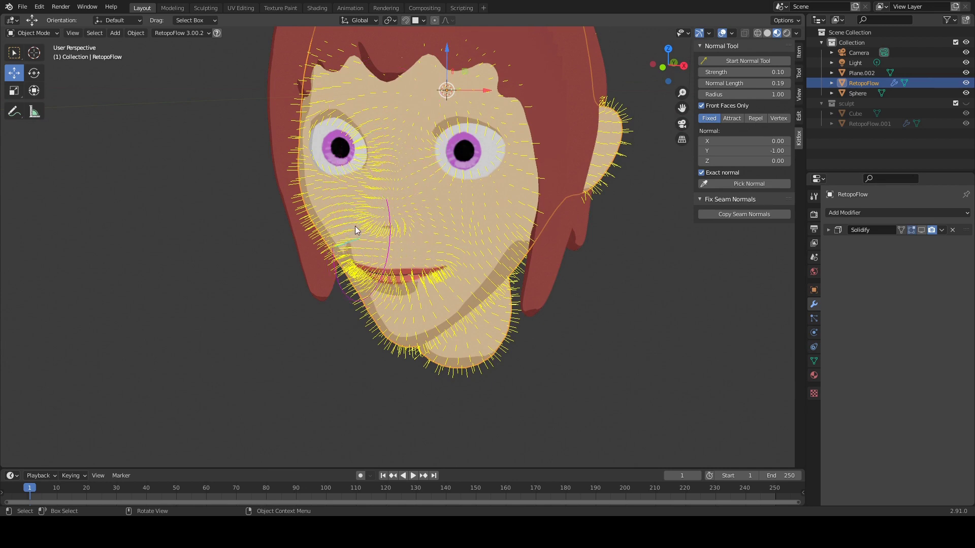
middle_drag(379, 199, 382, 156)
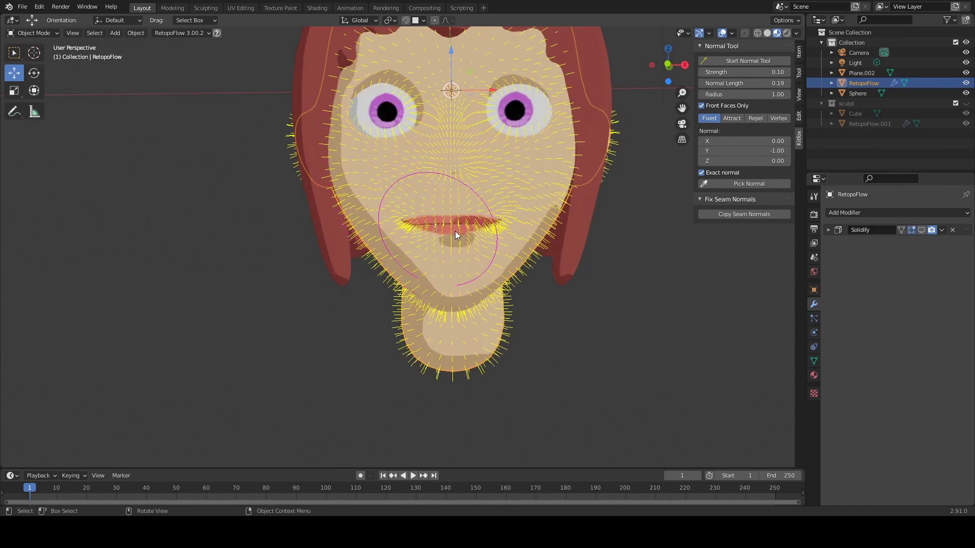
Step: Brush the face from above and the side while shrinking the brush radius, then stop painting
middle_drag(470, 121, 474, 104)
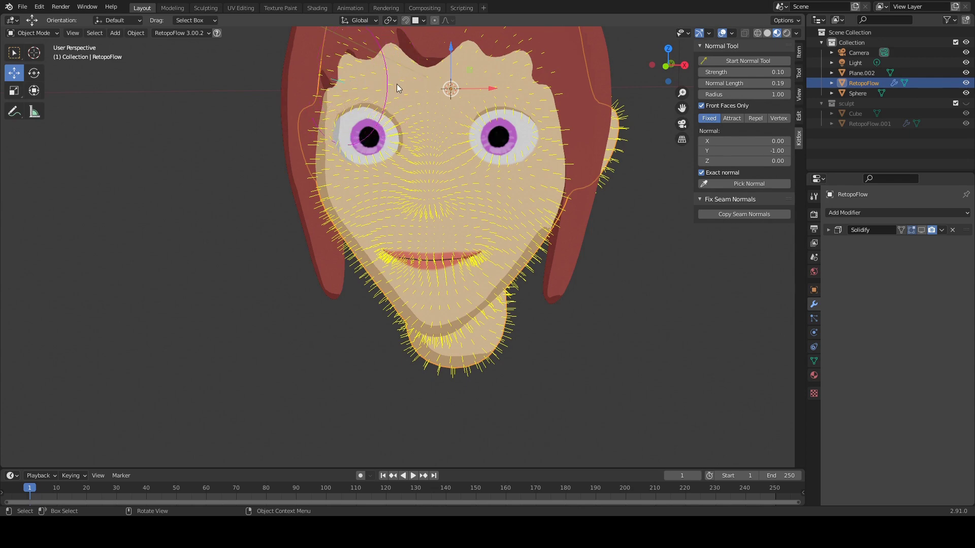
middle_drag(423, 85, 500, 91)
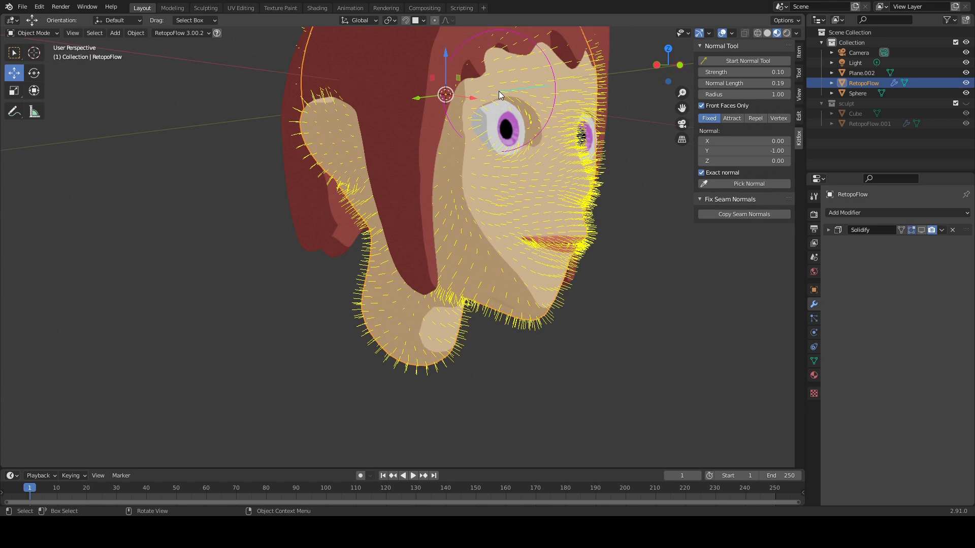
scroll(480, 95, down, 1)
scroll(501, 199, down, 4)
key(Escape)
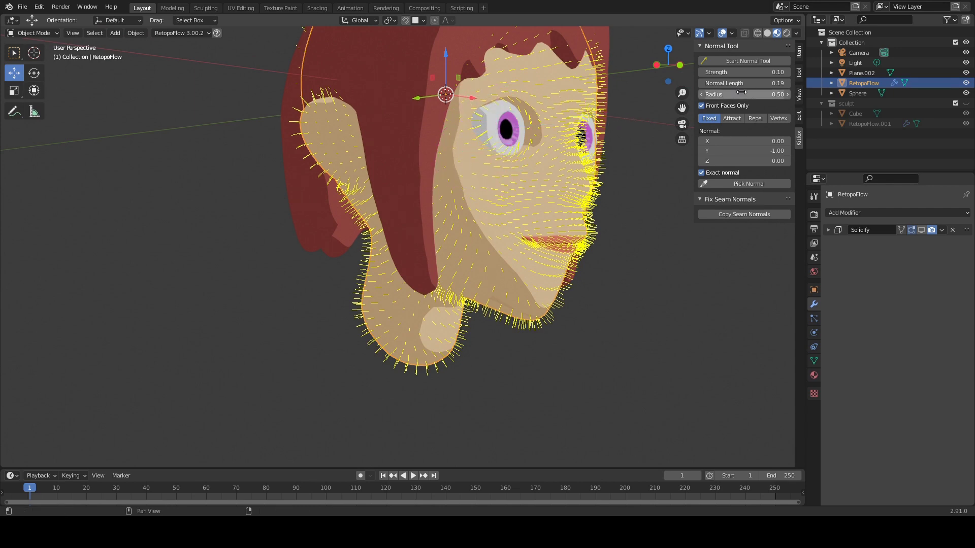
Step: Set the brush Radius to 0.41 and brush over the face from front and three-quarter views
drag(740, 94, 750, 94)
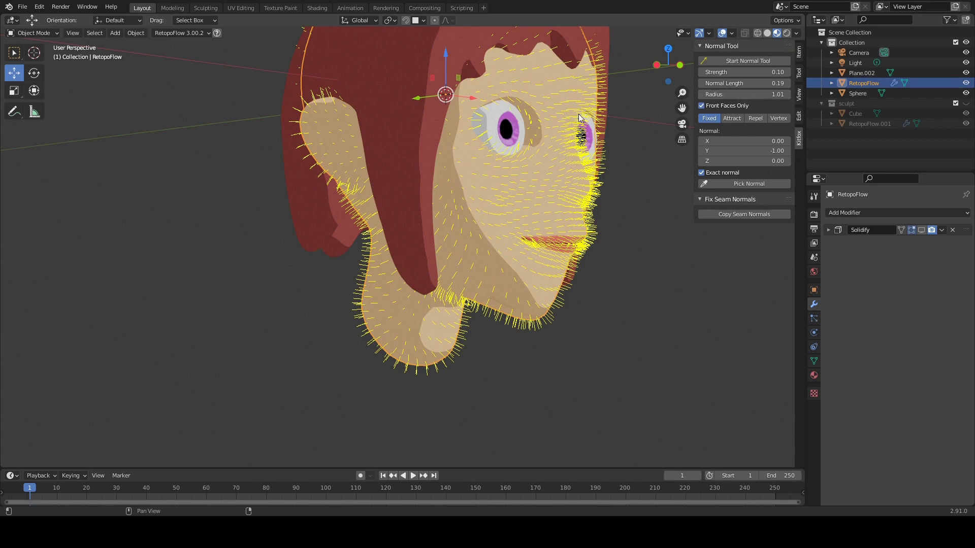
middle_drag(556, 100, 484, 103)
scroll(484, 106, up, 2)
scroll(485, 107, down, 6)
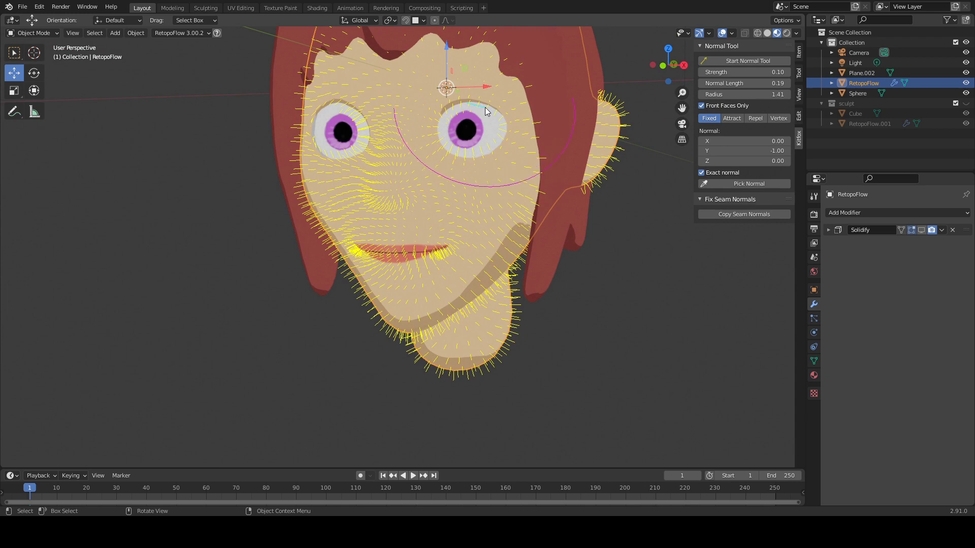
scroll(489, 104, down, 2)
mouse_move(479, 89)
middle_down()
mouse_move(469, 85)
mouse_move(437, 177)
middle_up()
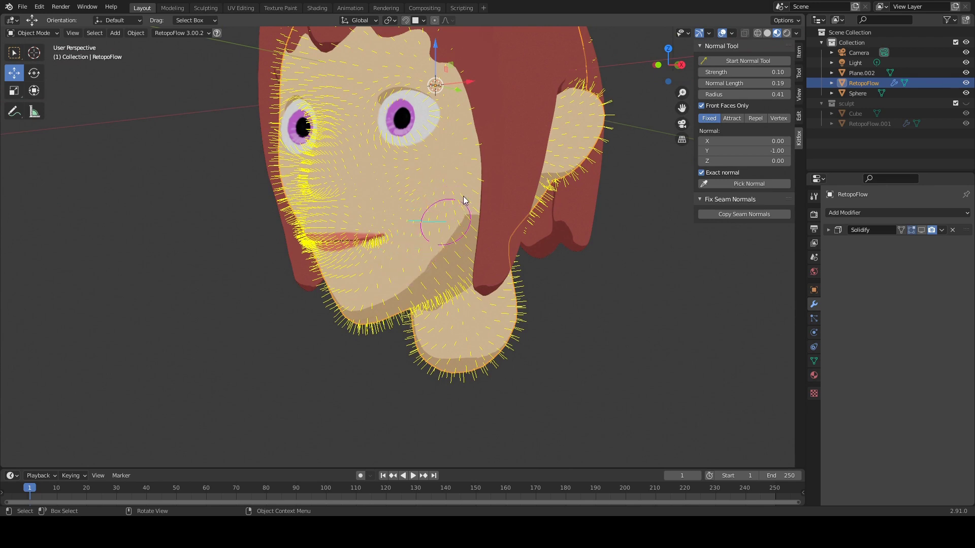
mouse_move(443, 149)
middle_down()
mouse_move(416, 168)
mouse_move(488, 157)
middle_up()
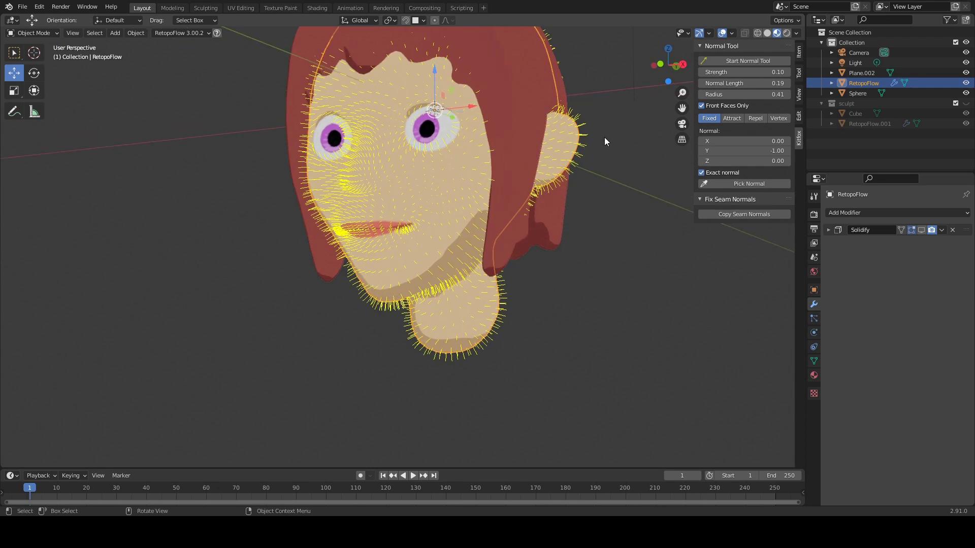
key(Escape)
Step: Orbit the head to a side profile view
middle_drag(598, 138, 438, 177)
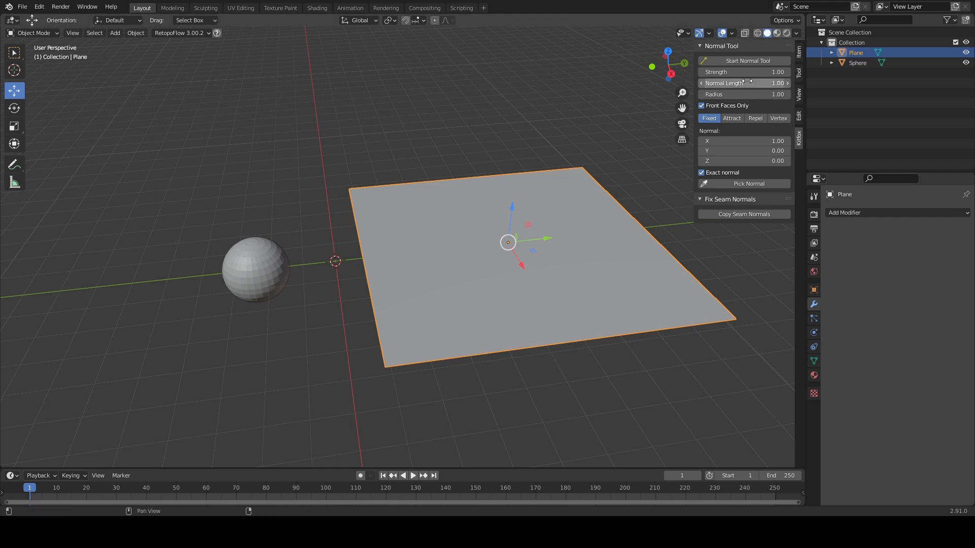
Step: Start the Normal Tool on the plane, sample a tilted normal, and paint a curving stroke across it
click(749, 60)
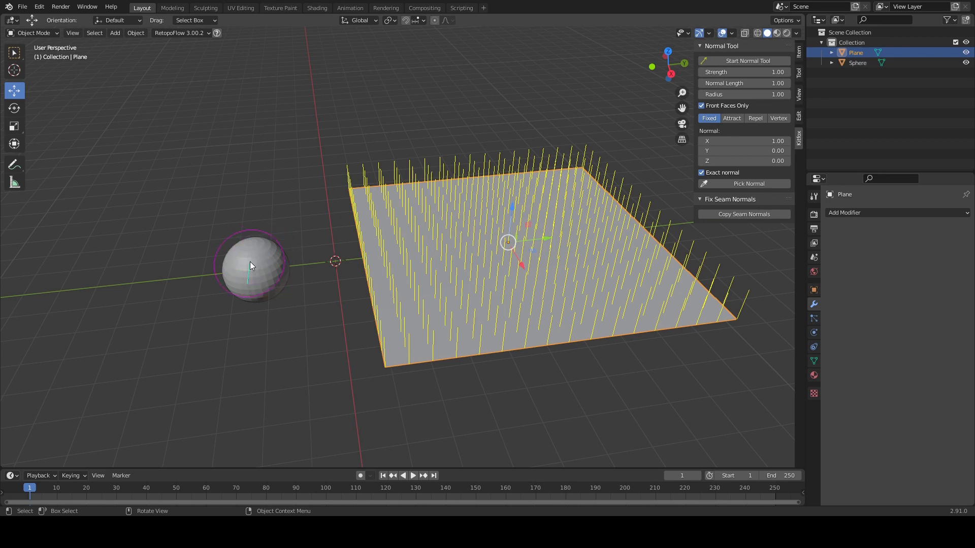
middle_drag(263, 251, 238, 245)
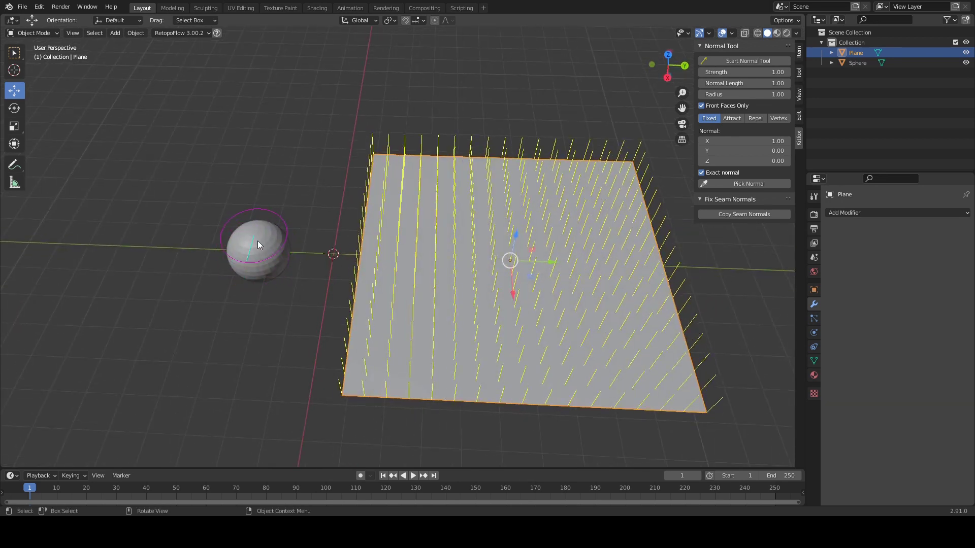
click(742, 182)
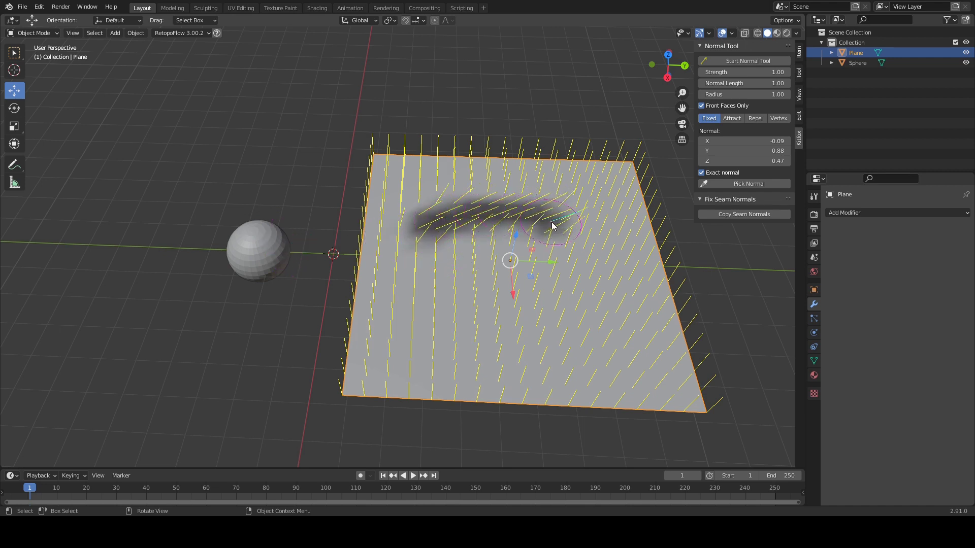
mouse_move(593, 244)
mouse_down()
mouse_move(615, 303)
mouse_move(580, 329)
mouse_move(579, 269)
mouse_move(555, 237)
mouse_move(475, 226)
mouse_move(462, 235)
mouse_move(564, 292)
mouse_move(538, 252)
mouse_move(472, 234)
mouse_move(439, 244)
mouse_move(491, 258)
mouse_move(584, 313)
mouse_move(622, 251)
mouse_up()
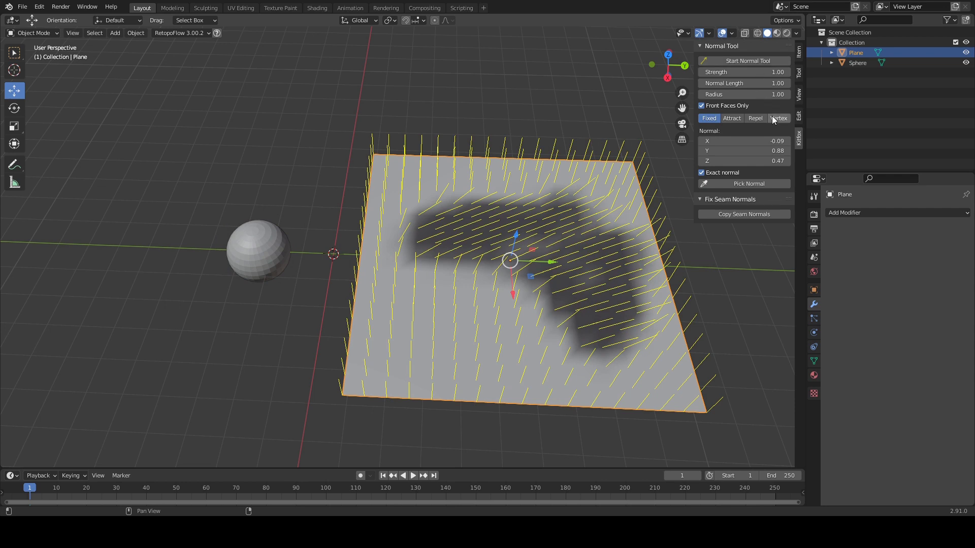
click(739, 184)
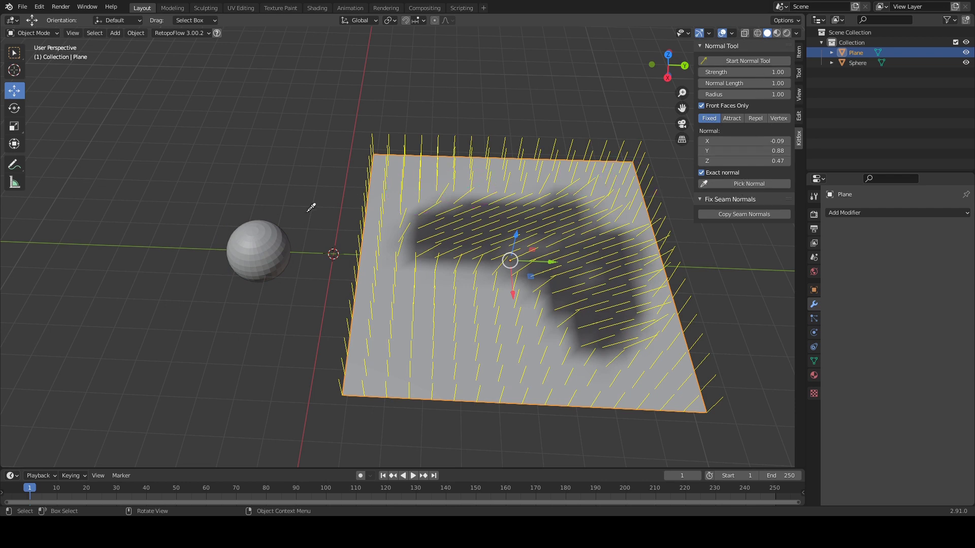
Step: Pick normals from the sphere twice and paint over the plane's dark band to lighten it, then stop painting
click(249, 260)
mouse_move(448, 280)
mouse_down()
mouse_move(425, 283)
mouse_move(498, 288)
mouse_move(450, 248)
mouse_move(486, 228)
mouse_move(465, 227)
mouse_move(459, 181)
mouse_move(415, 209)
mouse_move(440, 267)
mouse_move(489, 326)
mouse_move(478, 267)
mouse_move(474, 297)
mouse_move(530, 310)
mouse_move(573, 347)
mouse_move(573, 261)
mouse_up()
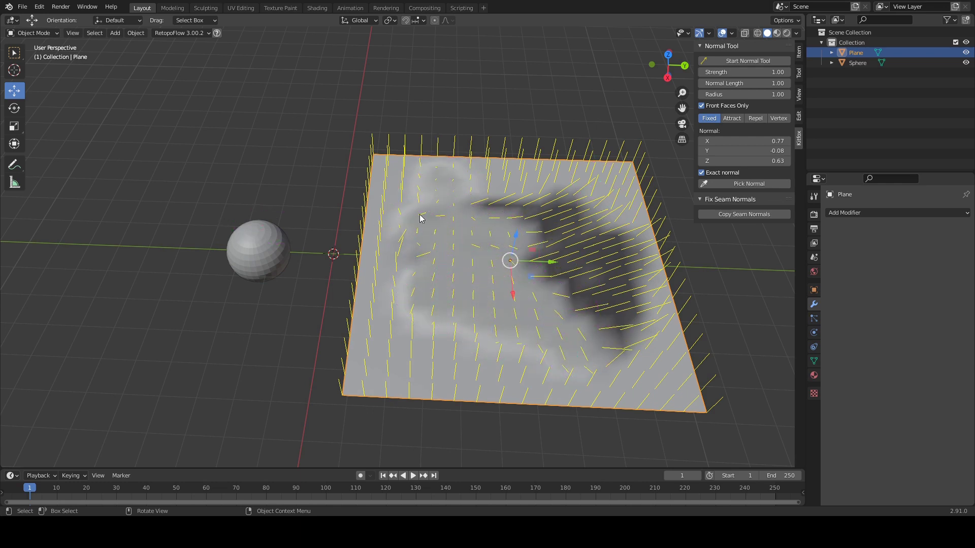
click(739, 185)
click(245, 238)
mouse_move(386, 285)
mouse_down()
mouse_move(416, 325)
mouse_move(545, 335)
mouse_move(592, 293)
mouse_move(628, 283)
mouse_move(627, 355)
mouse_move(478, 340)
mouse_move(427, 294)
mouse_move(392, 229)
mouse_move(468, 188)
mouse_up()
mouse_move(428, 252)
mouse_down()
mouse_move(478, 316)
mouse_move(541, 344)
mouse_move(580, 343)
mouse_up()
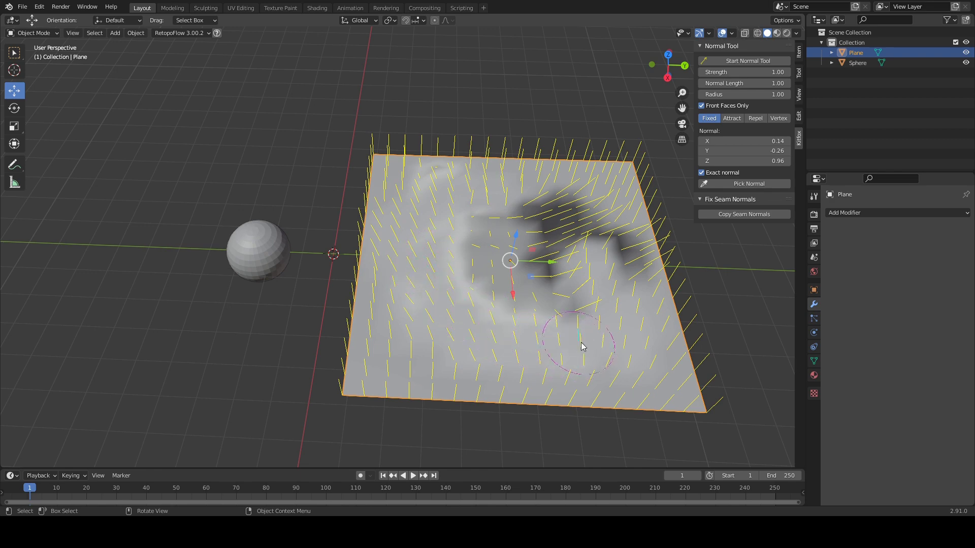
mouse_move(526, 274)
middle_down()
mouse_move(539, 305)
mouse_move(500, 265)
mouse_move(523, 264)
middle_up()
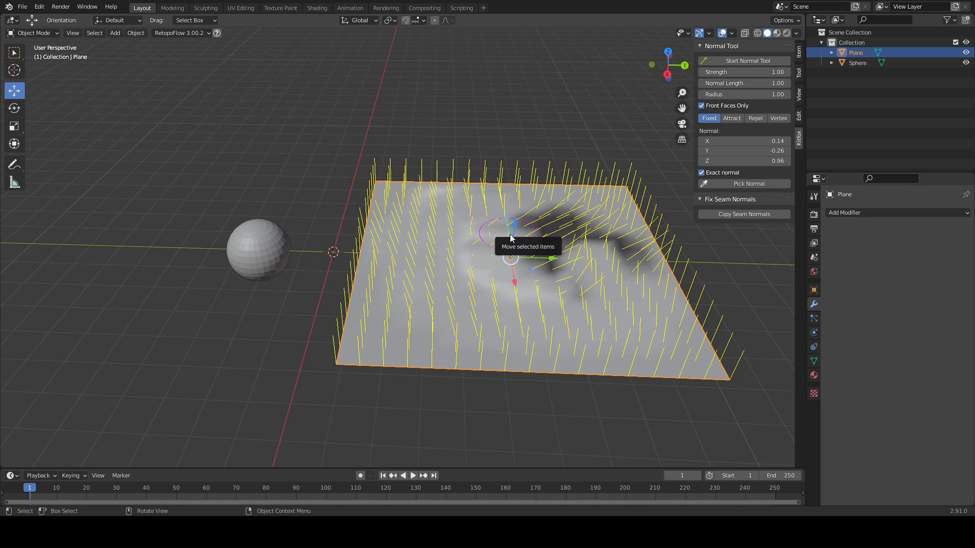
key(Escape)
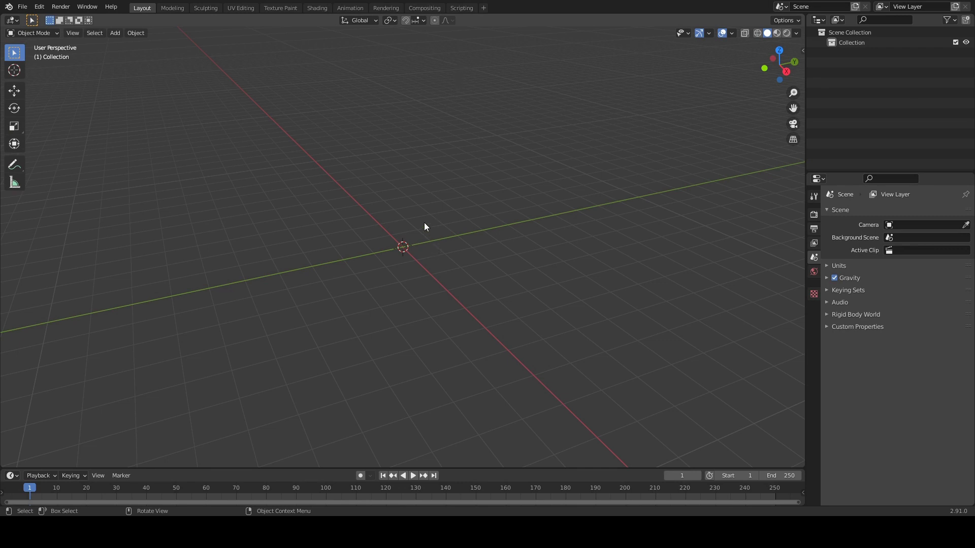
Step: Add a Monkey mesh via Shift+A > Mesh and zoom in for a closer view
key(shift+a)
mouse_move(426, 228)
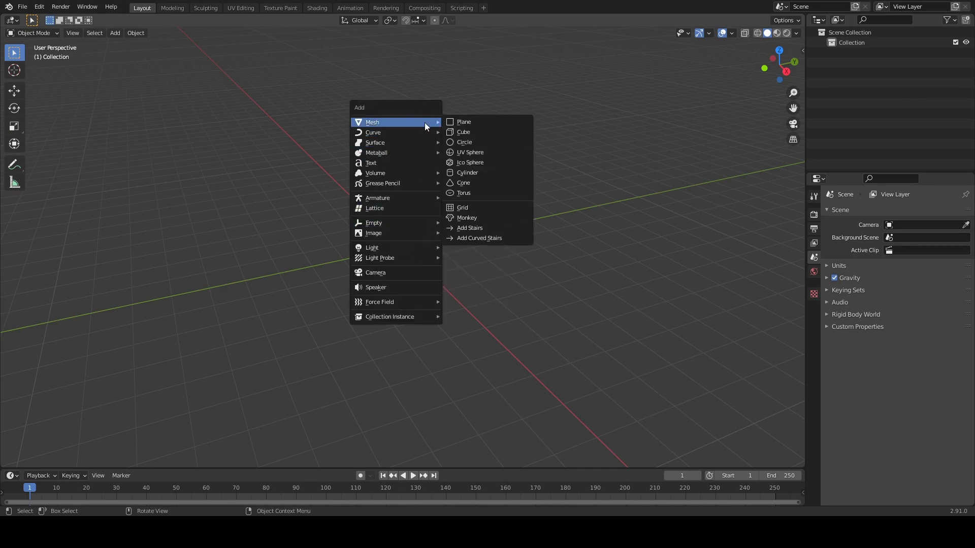
click(473, 216)
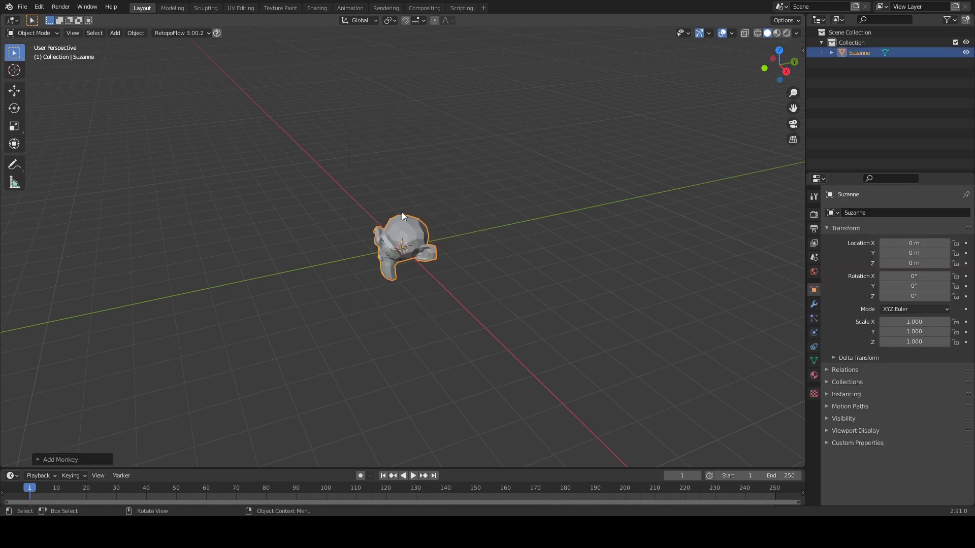
scroll(364, 221, up, 4)
middle_drag(363, 221, 400, 208)
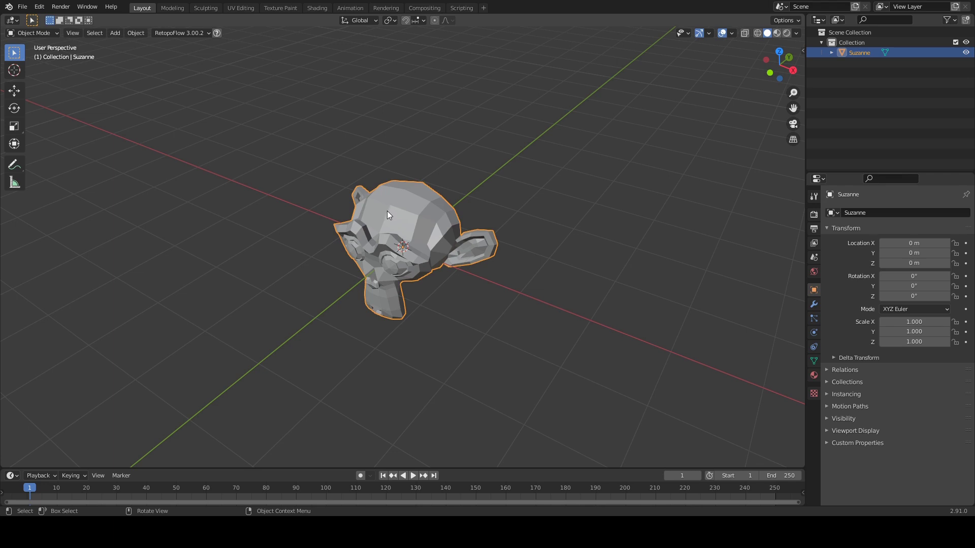
Step: Enable Auto Smooth at 30° in Suzanne's mesh Normals settings and inspect the shading
click(814, 360)
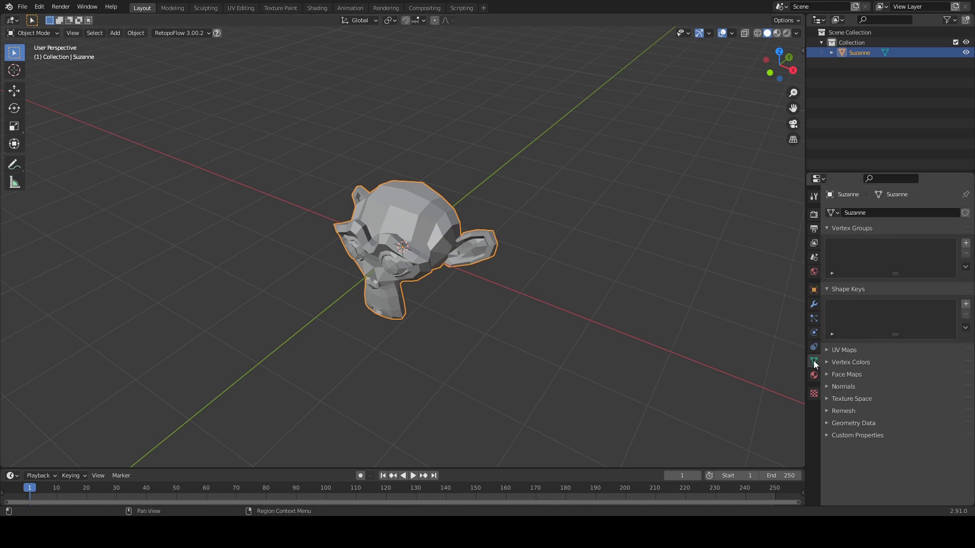
click(828, 386)
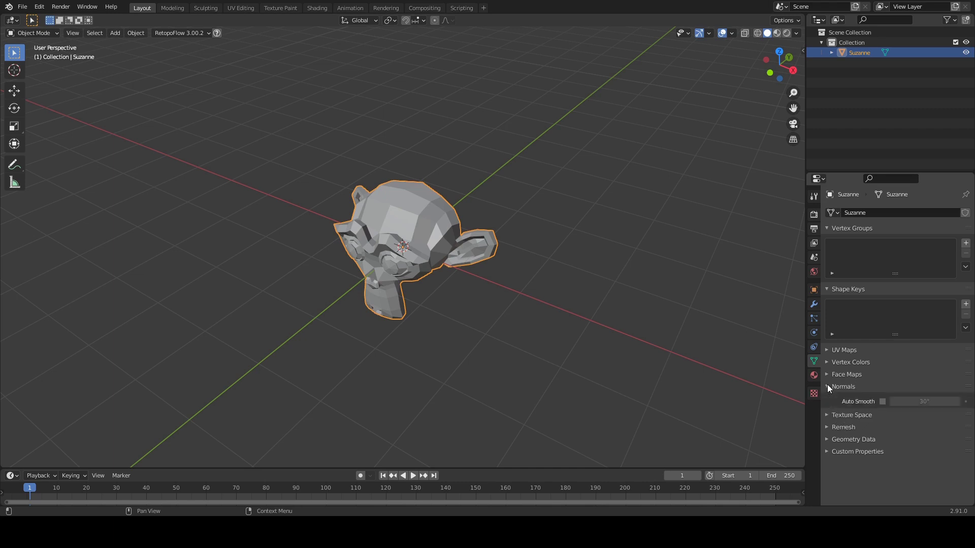
click(883, 401)
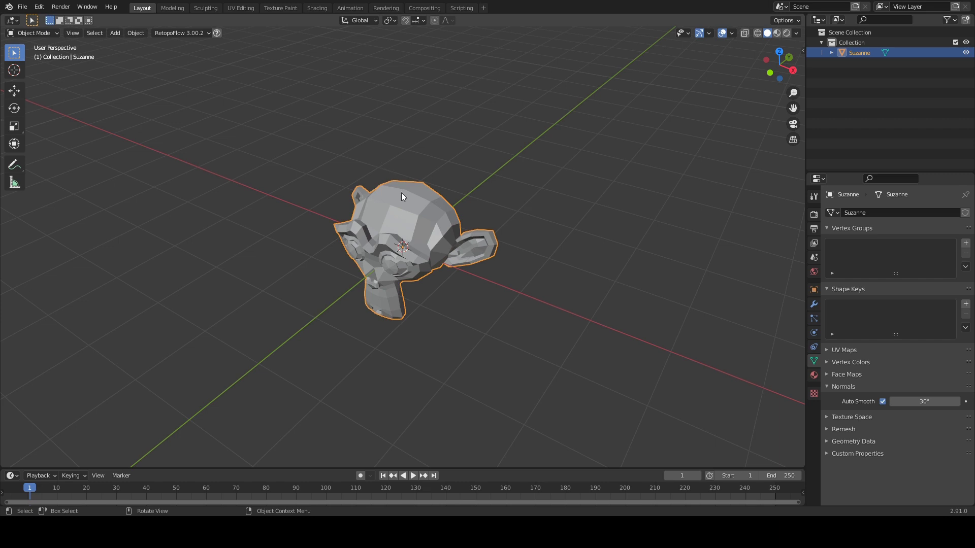
middle_drag(404, 200, 330, 218)
scroll(343, 200, up, 3)
middle_drag(355, 184, 383, 160)
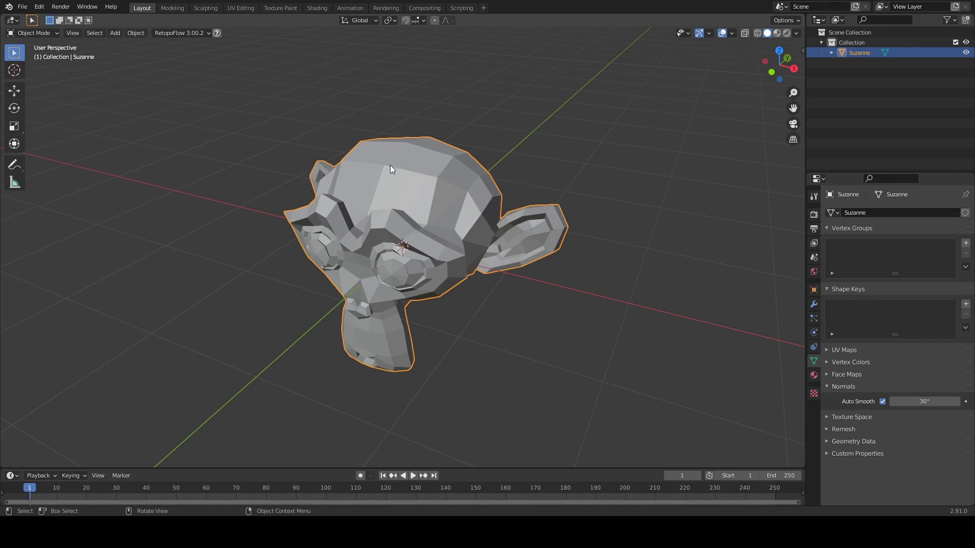
middle_drag(391, 149, 348, 151)
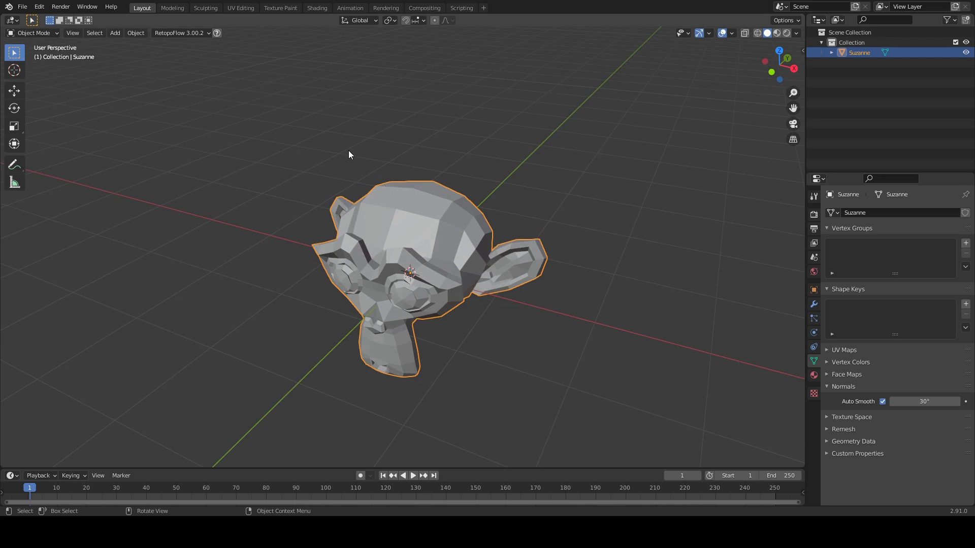
Step: Apply Shade Smooth to Suzanne from the Object menu
click(145, 33)
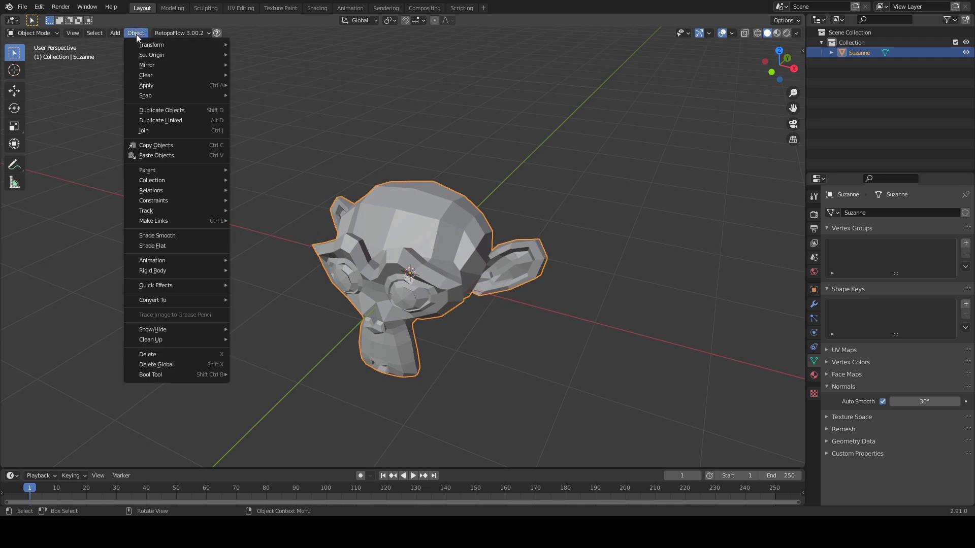
click(172, 236)
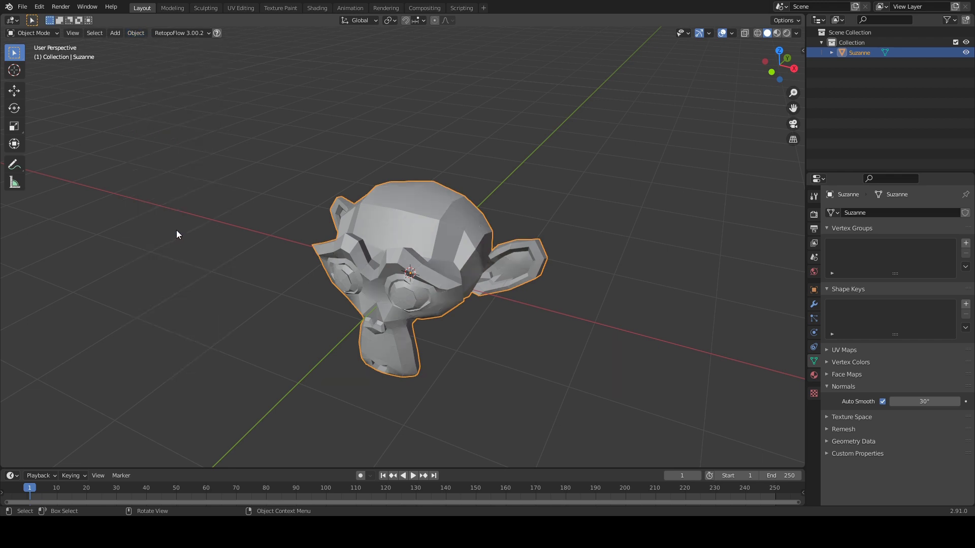
middle_drag(384, 222, 403, 223)
Step: In Edit Mode, set Suzanne's normals from faces, then return to Object Mode
key(Tab)
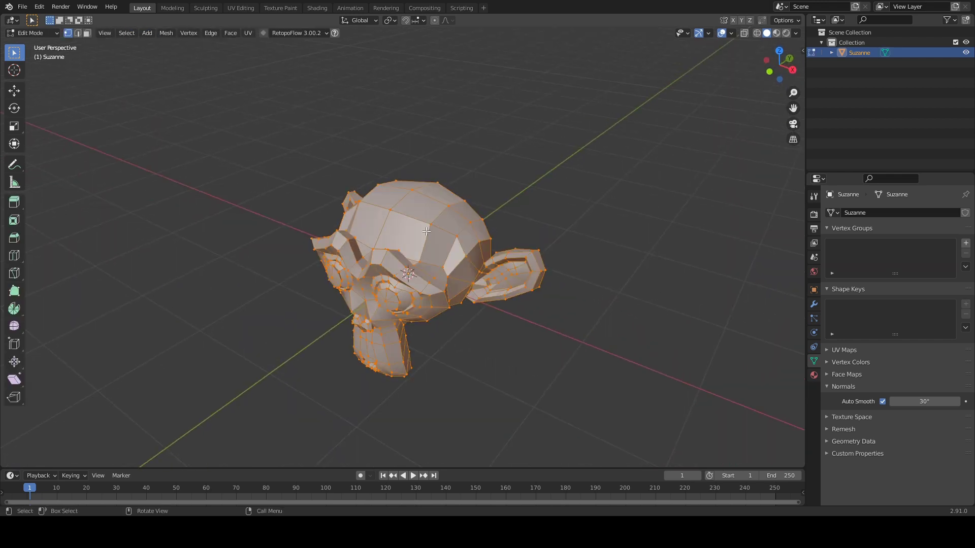
click(167, 34)
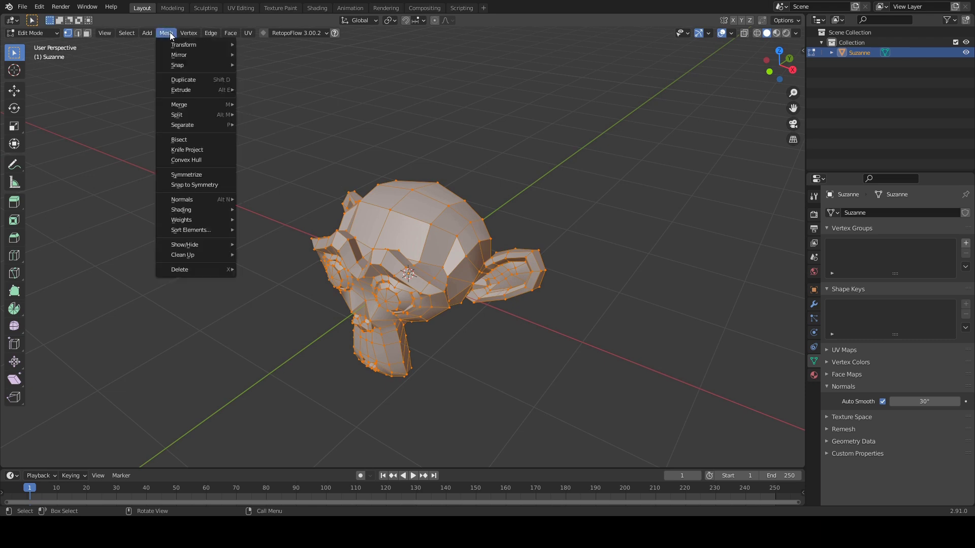
mouse_move(204, 198)
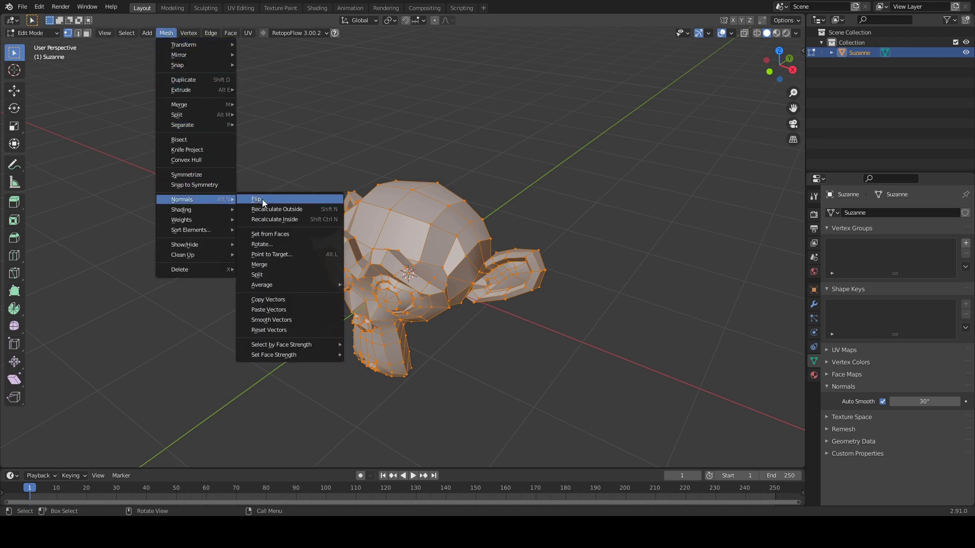
click(280, 236)
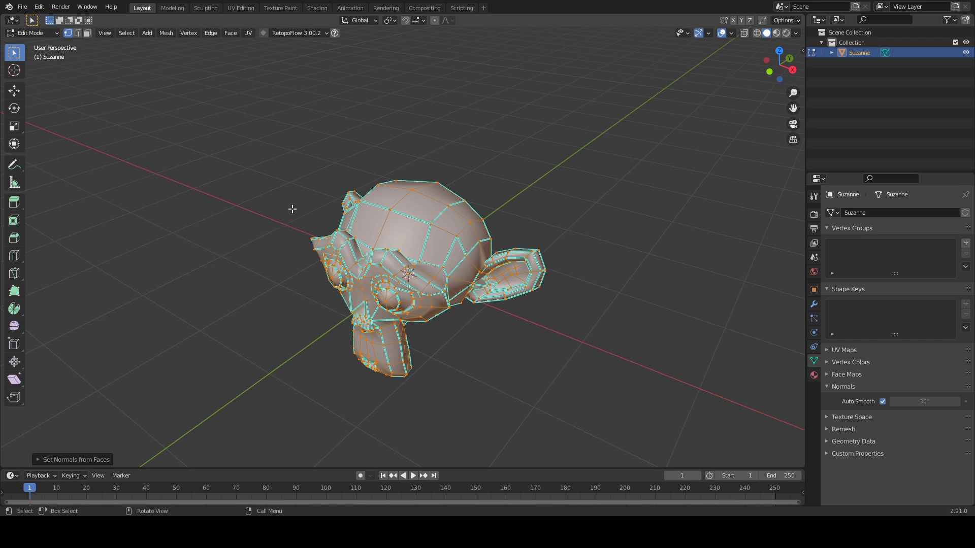
middle_drag(292, 208, 333, 201)
key(Tab)
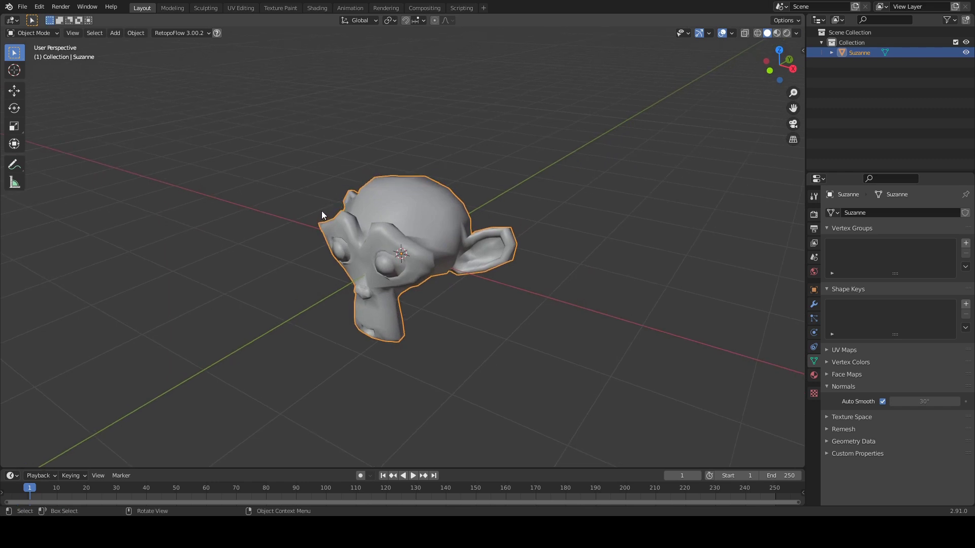
Step: Show the Kitfox tab in the sidebar and add a Plain Axes empty
click(803, 47)
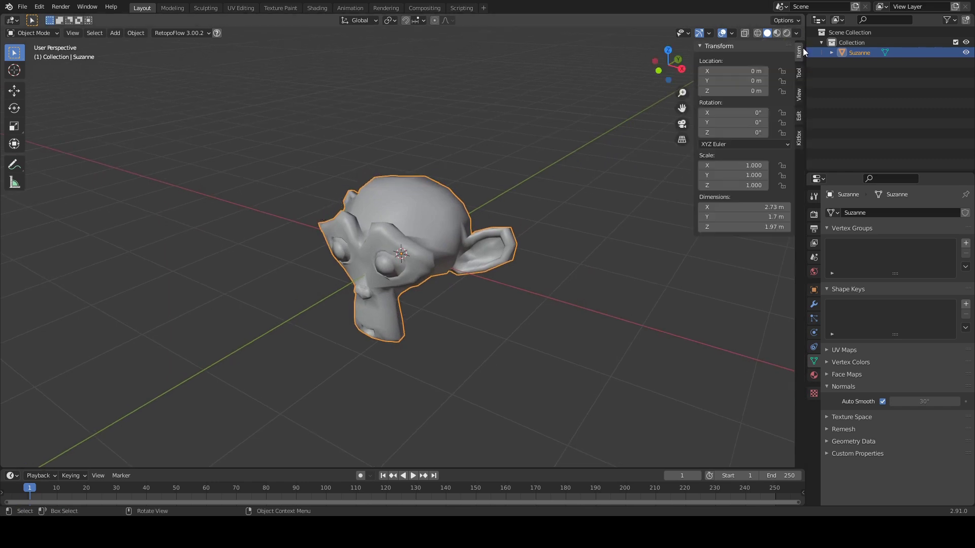
click(799, 137)
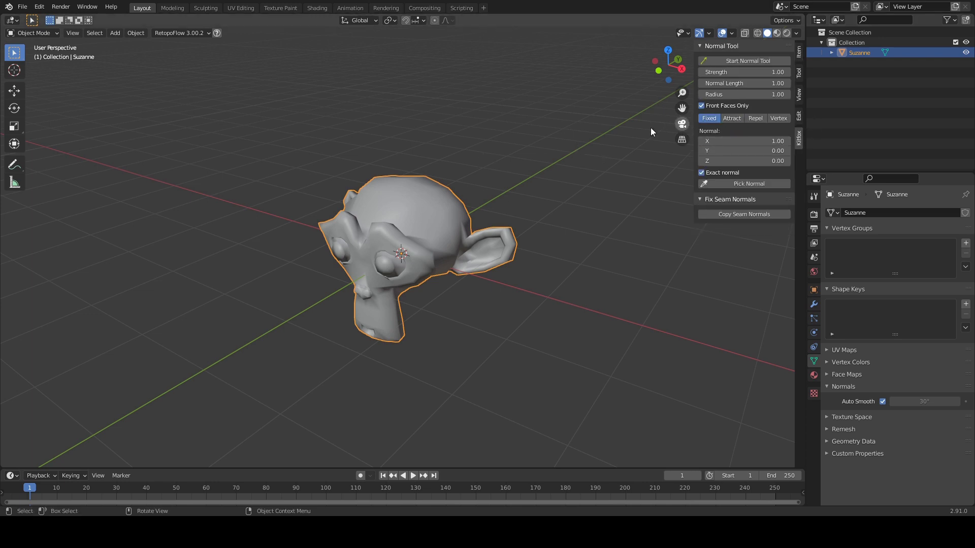
key(shift+a)
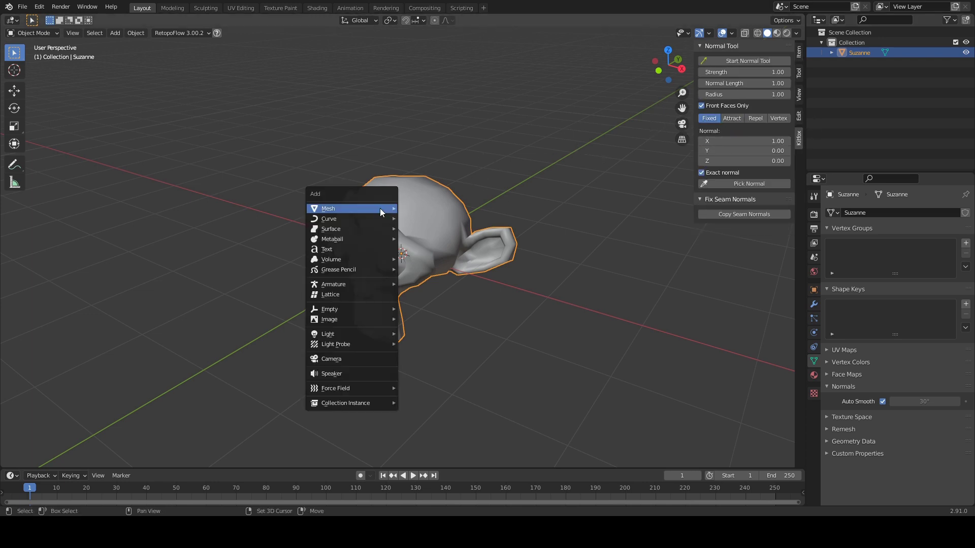
mouse_move(351, 310)
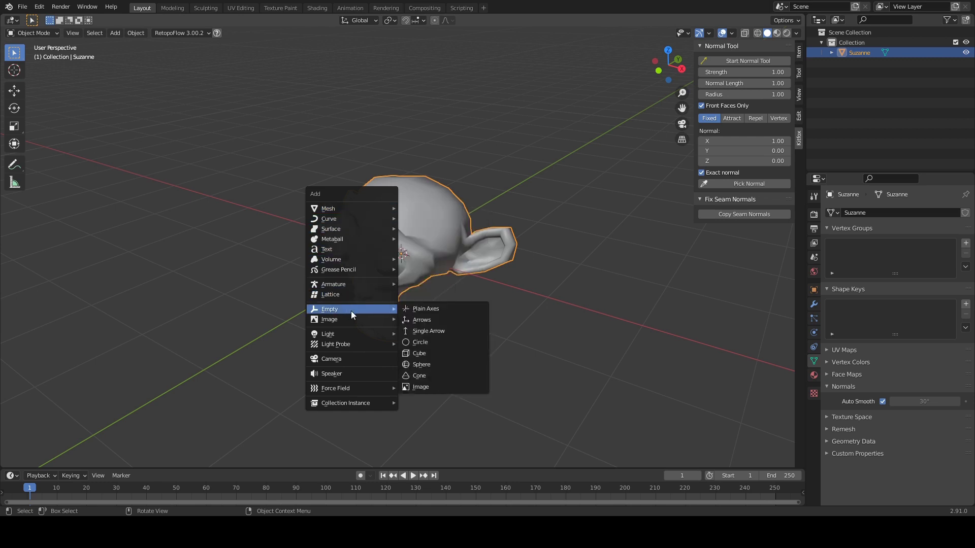
click(419, 308)
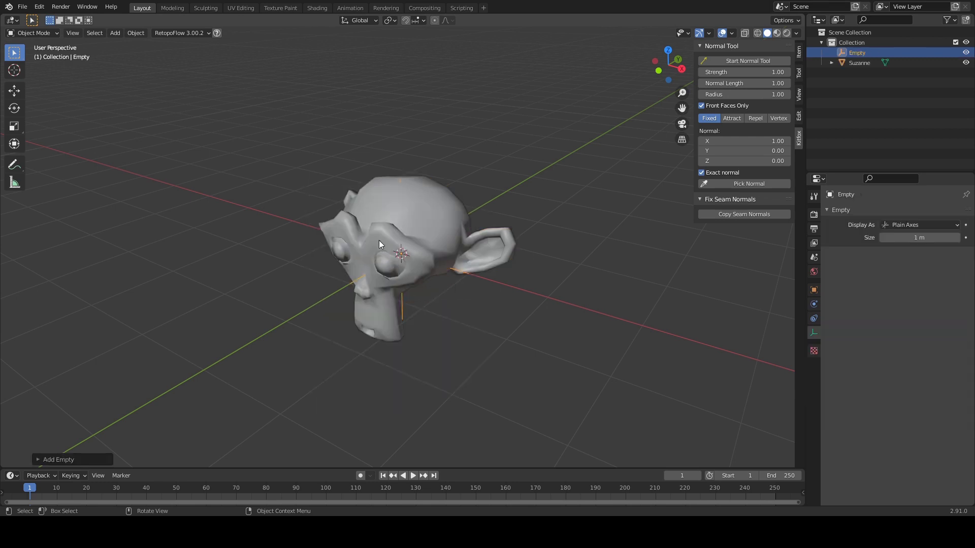
Step: Move the Empty off to the left of Suzanne
middle_drag(379, 240, 56, 142)
key(shift+space)
key(g)
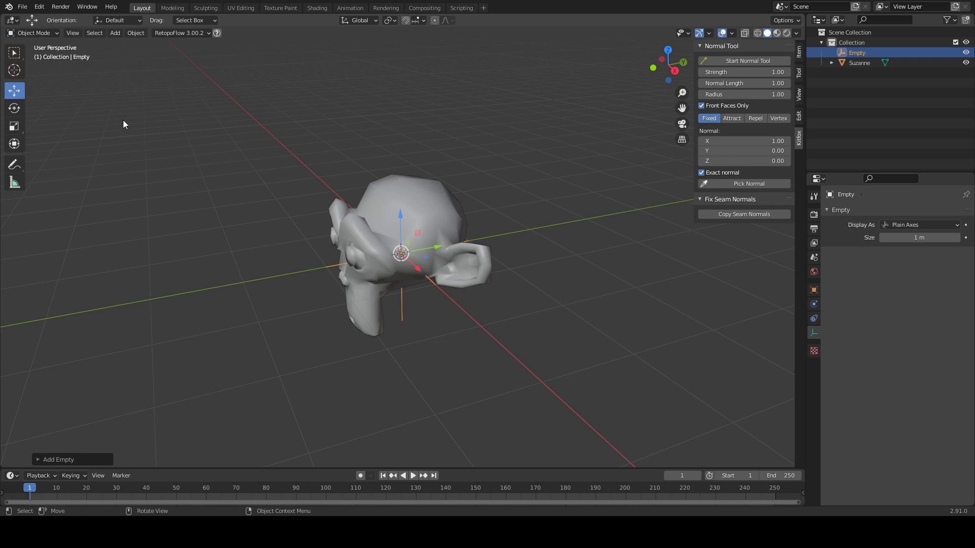
drag(439, 245, 230, 264)
Step: Select Suzanne, switch the Normal Tool to Attract, and eyedrop the Empty as target
middle_drag(229, 264, 372, 215)
click(387, 209)
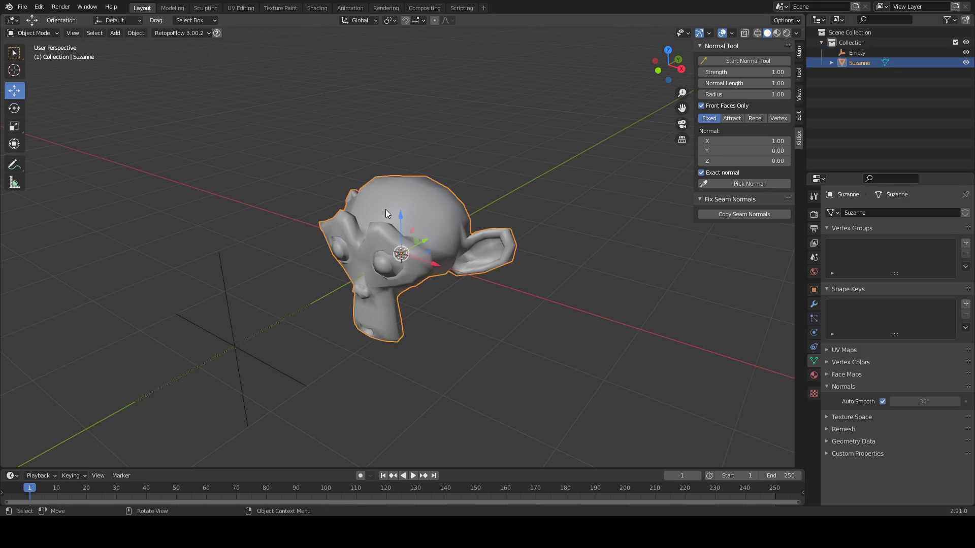
click(735, 119)
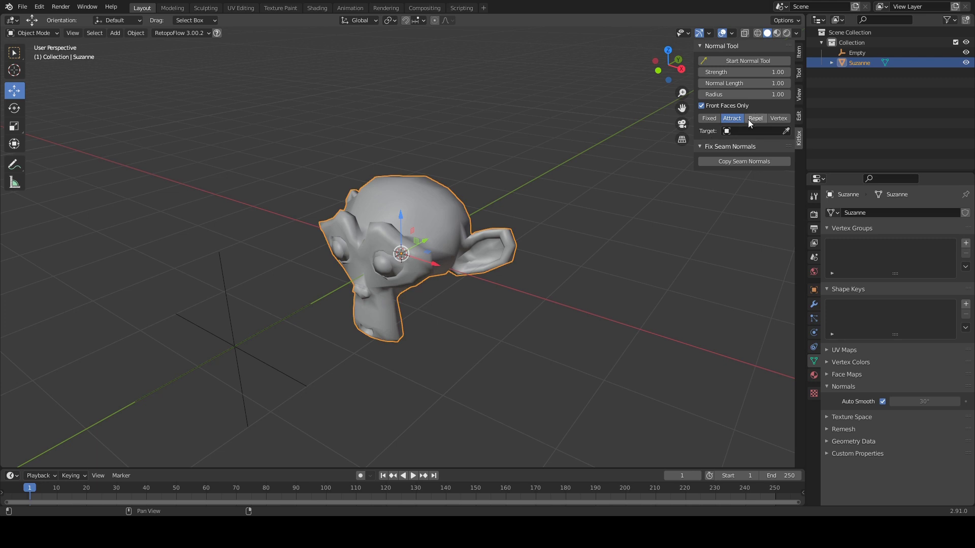
click(785, 130)
click(236, 339)
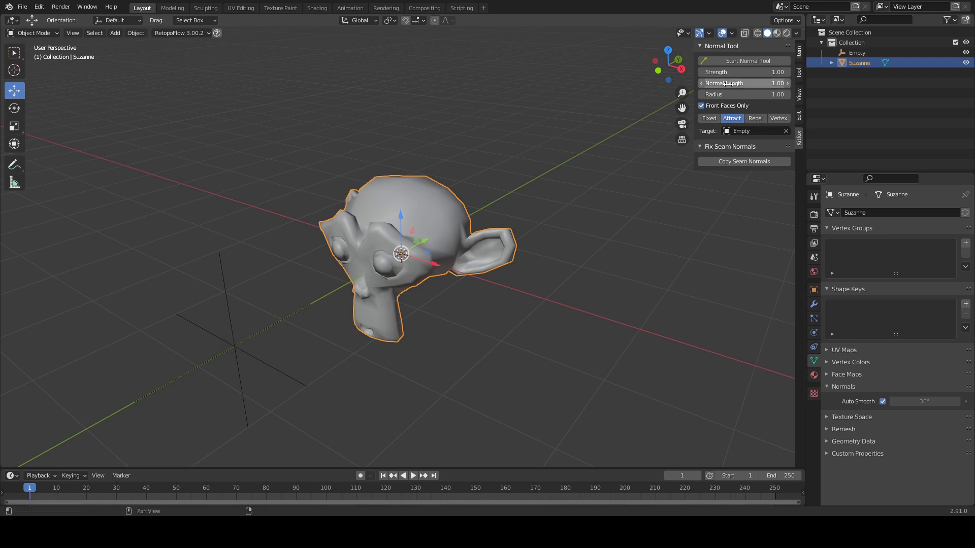
middle_drag(305, 239, 404, 197)
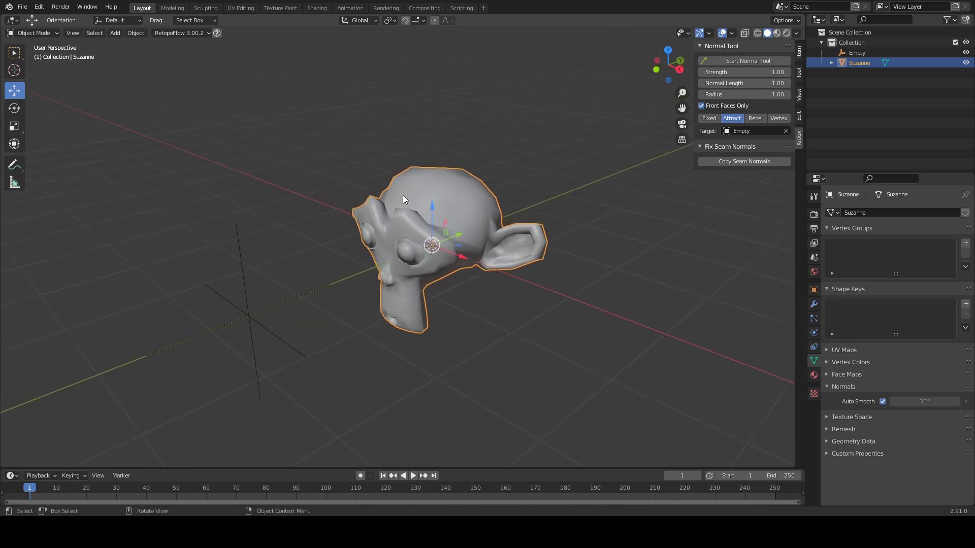
Step: Start the Normal Tool with Normal Length 0.19 and Strength 0.10
click(733, 60)
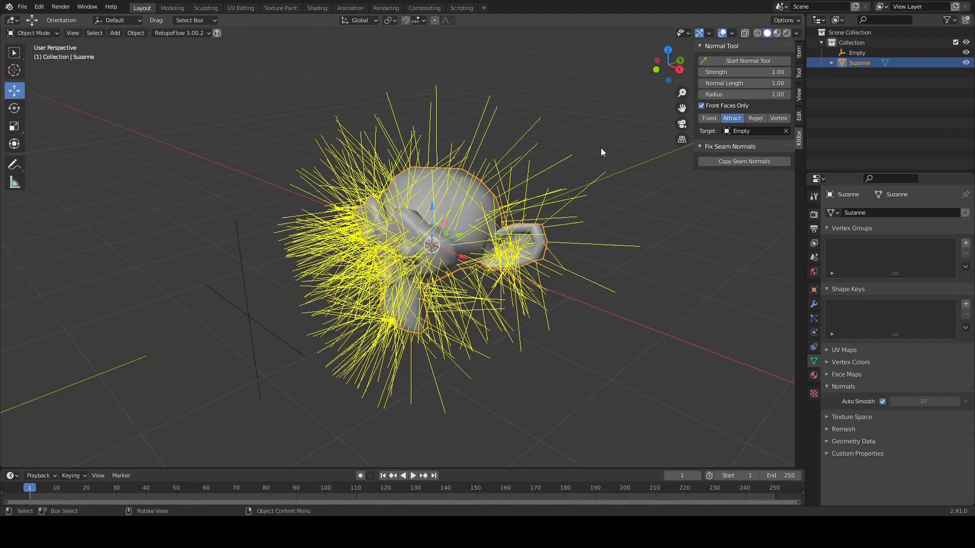
click(764, 83)
text(0.16)
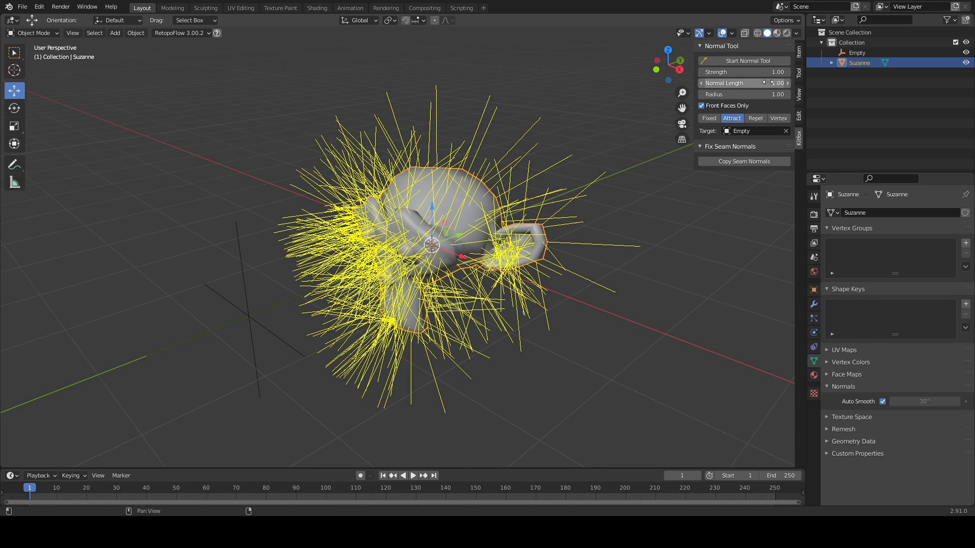
key(Return)
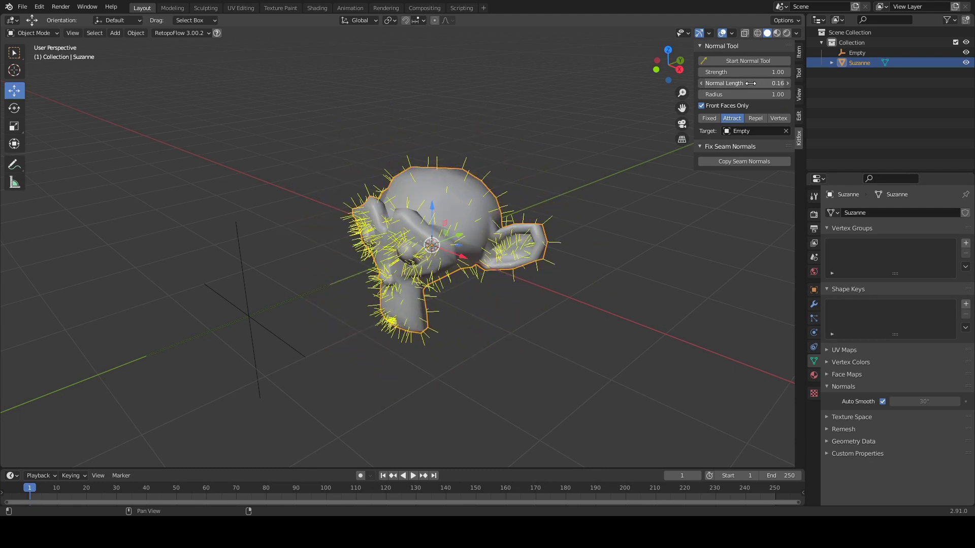
drag(747, 83, 756, 82)
click(759, 72)
text(.1)
key(Return)
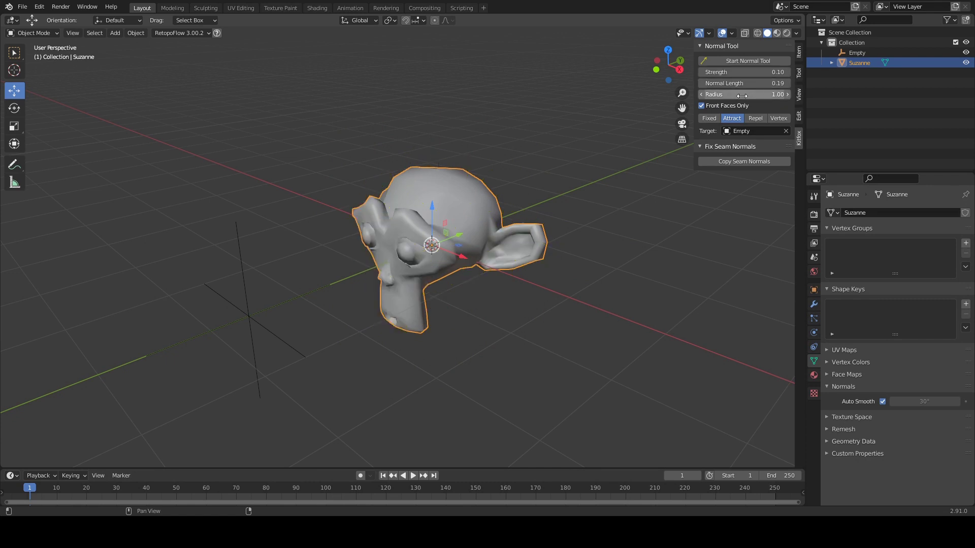
Step: Restart the tool, shrink the brush Radius to 0.50, and brush the face normals toward the Empty
click(748, 60)
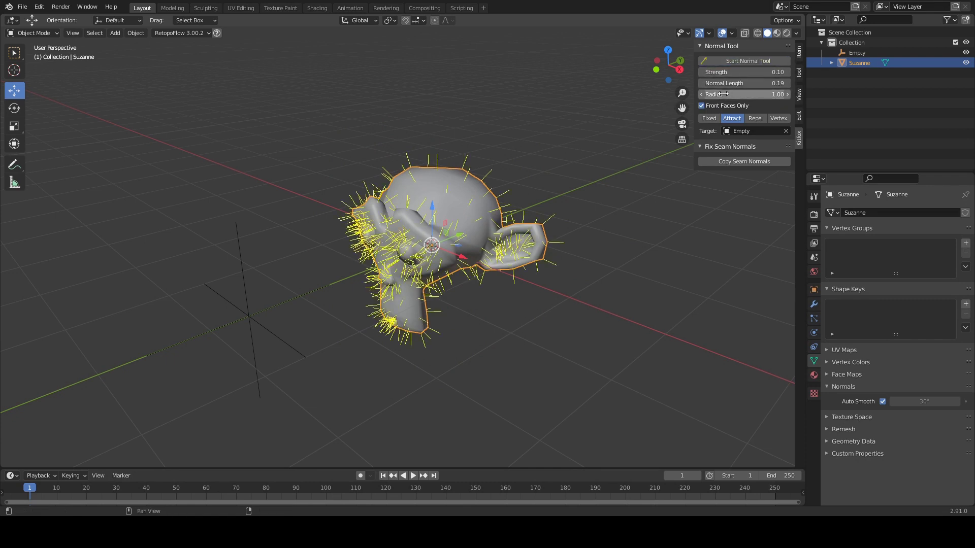
drag(723, 94, 715, 94)
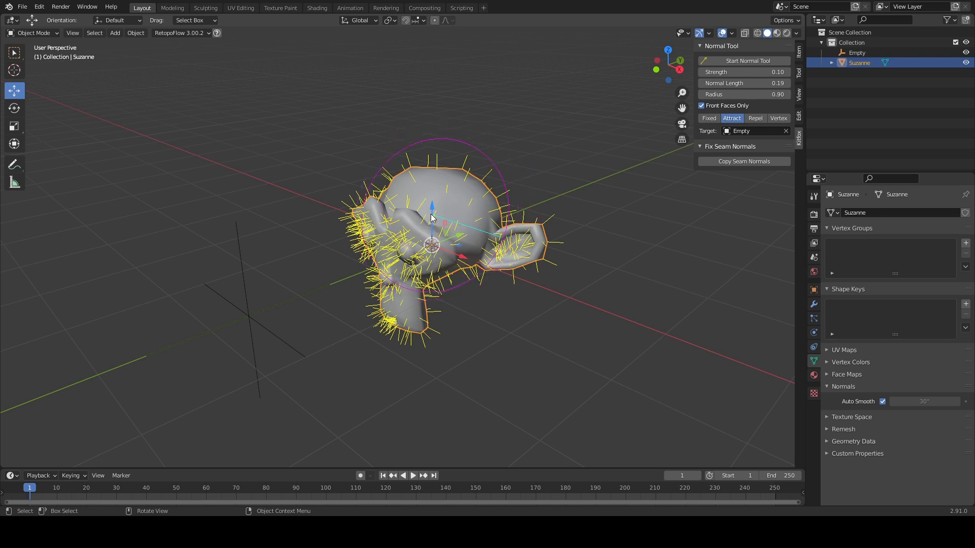
scroll(430, 220, down, 2)
mouse_move(430, 220)
middle_down()
mouse_move(417, 230)
mouse_move(440, 187)
middle_up()
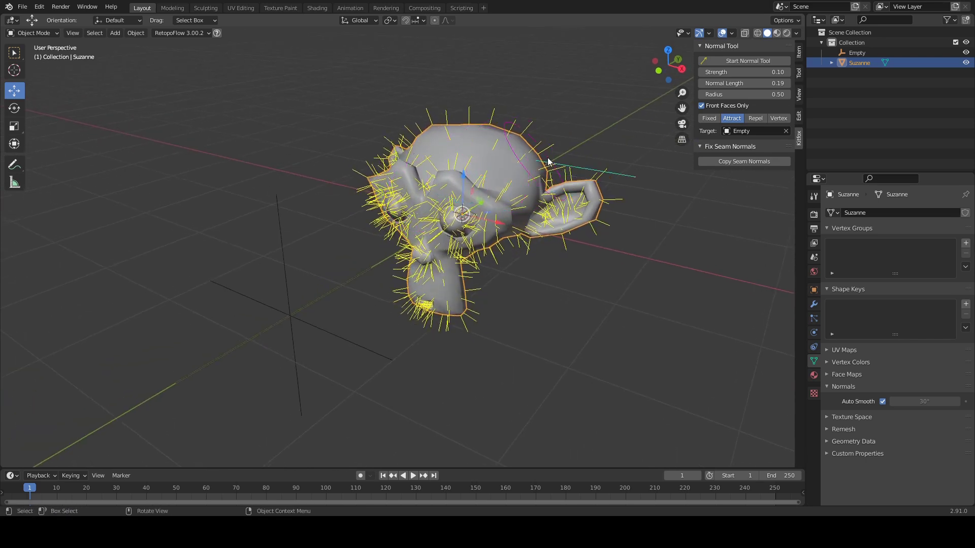
mouse_move(438, 181)
mouse_down()
mouse_move(434, 264)
mouse_move(460, 224)
mouse_move(466, 239)
mouse_move(437, 298)
mouse_move(429, 254)
mouse_move(389, 198)
mouse_move(407, 189)
mouse_move(418, 211)
mouse_move(460, 199)
mouse_move(482, 177)
mouse_move(482, 212)
mouse_move(500, 202)
mouse_move(467, 187)
mouse_move(470, 227)
mouse_move(443, 286)
mouse_move(413, 275)
mouse_move(415, 219)
mouse_move(394, 187)
mouse_move(435, 227)
mouse_move(471, 200)
mouse_move(417, 283)
mouse_move(420, 314)
mouse_move(450, 311)
mouse_move(404, 184)
mouse_move(442, 214)
mouse_up()
Step: Finish the normal tool and move the Empty up and sideways above Suzanne
key(Return)
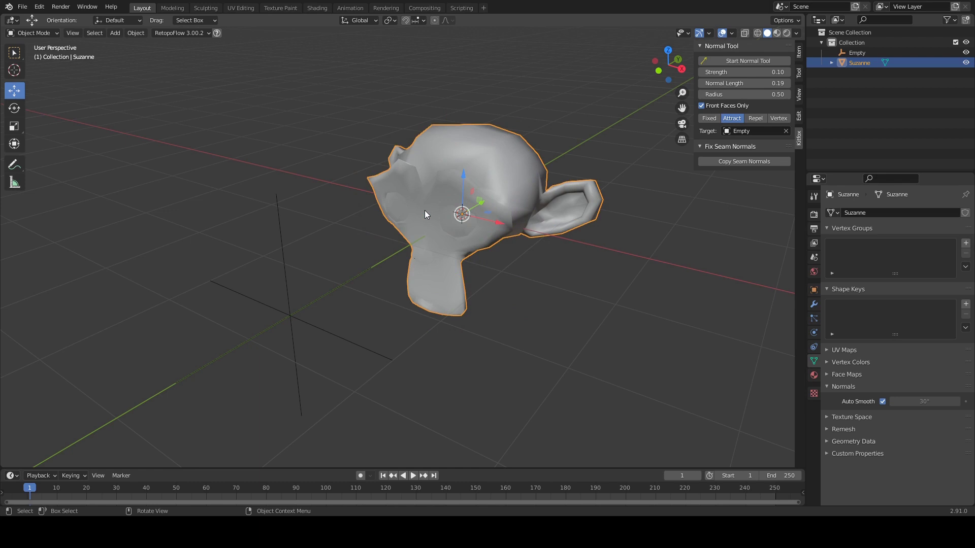
click(233, 267)
middle_drag(247, 267, 277, 252)
drag(277, 252, 297, 129)
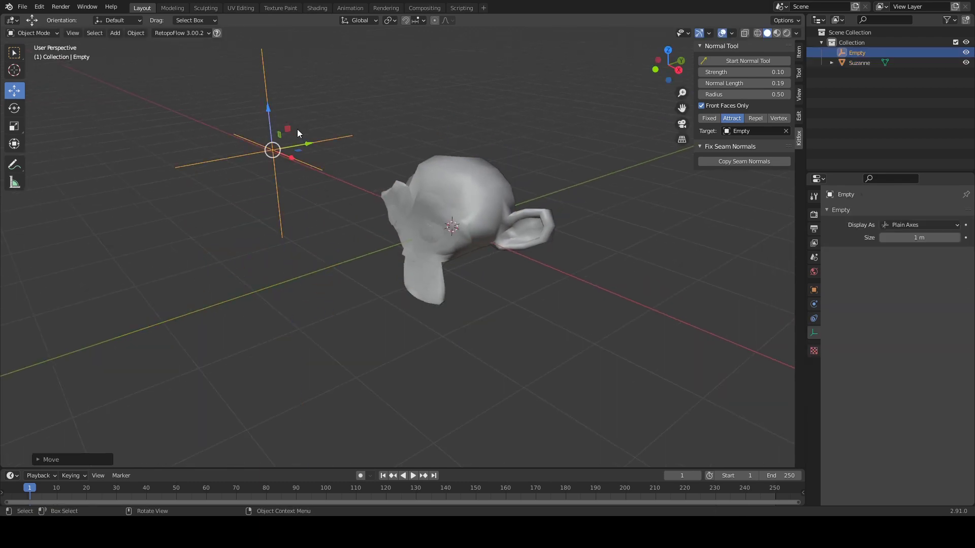
middle_drag(306, 143, 336, 217)
drag(336, 216, 335, 195)
drag(369, 226, 390, 223)
Step: Reselect Suzanne, start the Normal Tool, and brush her head normals toward the Empty
click(372, 293)
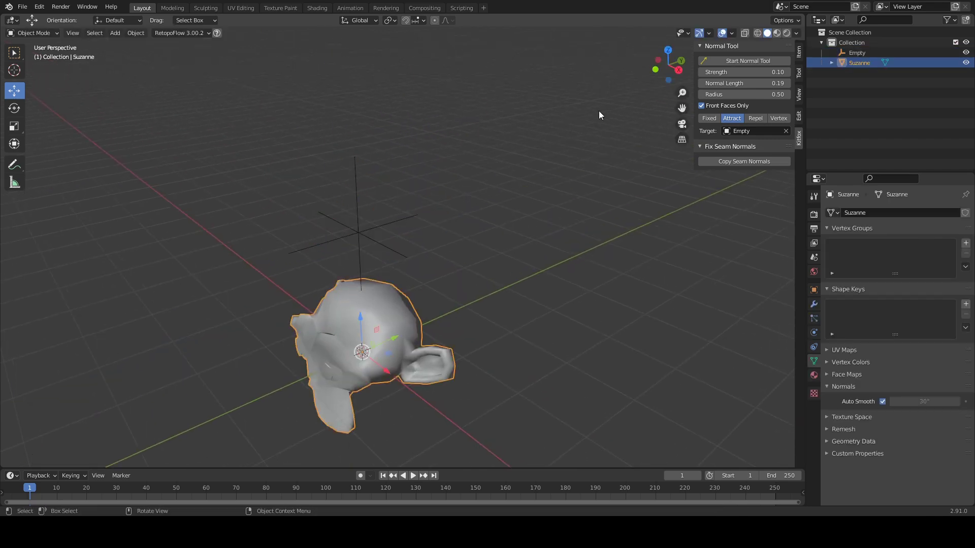
click(729, 61)
mouse_move(573, 162)
middle_down()
mouse_move(366, 241)
mouse_move(395, 204)
middle_up()
scroll(395, 204, up, 2)
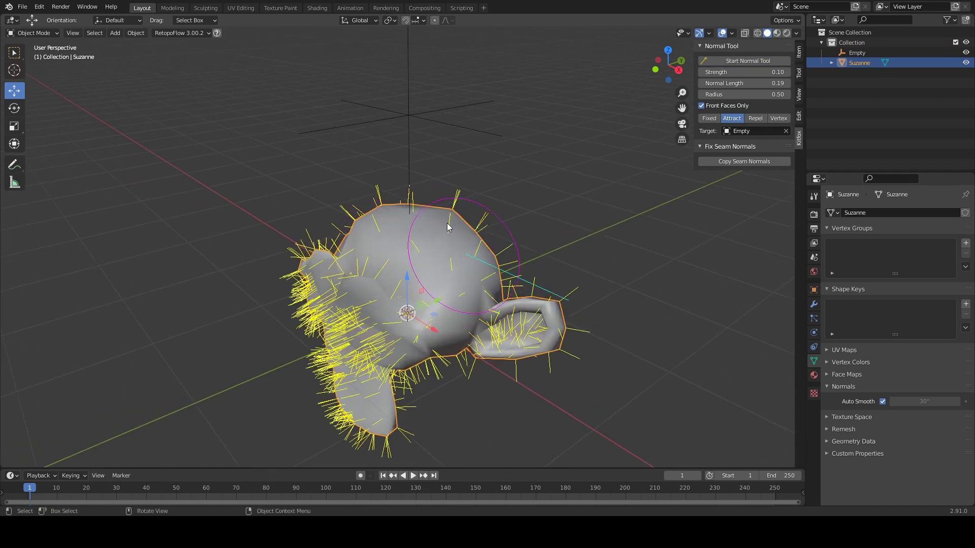
mouse_move(370, 217)
middle_down()
mouse_move(343, 217)
mouse_move(439, 220)
mouse_move(362, 218)
mouse_move(443, 194)
mouse_move(408, 186)
middle_up()
Step: Slide the Empty along Y and lower it beside Suzanne's ear, then reselect Suzanne
key(Escape)
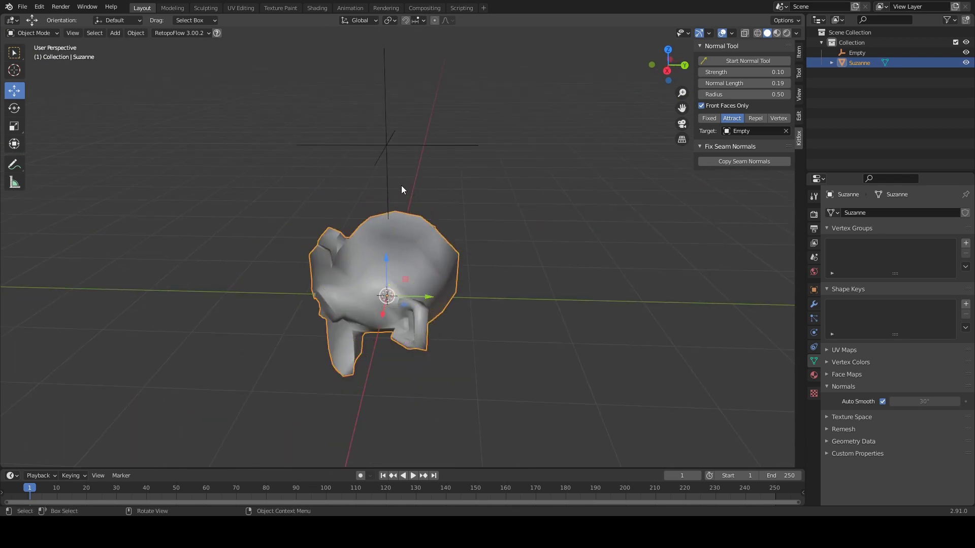
click(392, 149)
middle_drag(388, 150, 419, 198)
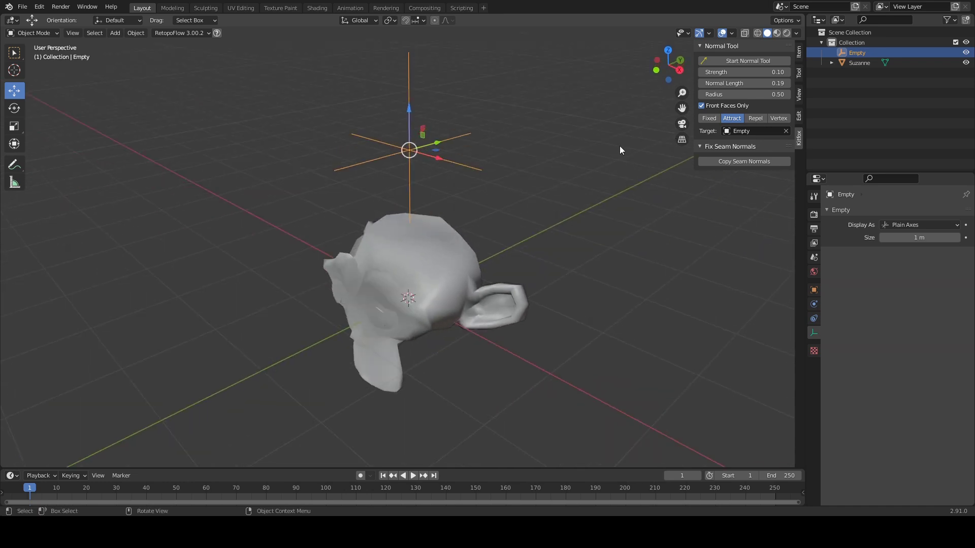
drag(436, 146, 509, 139)
middle_drag(509, 139, 492, 120)
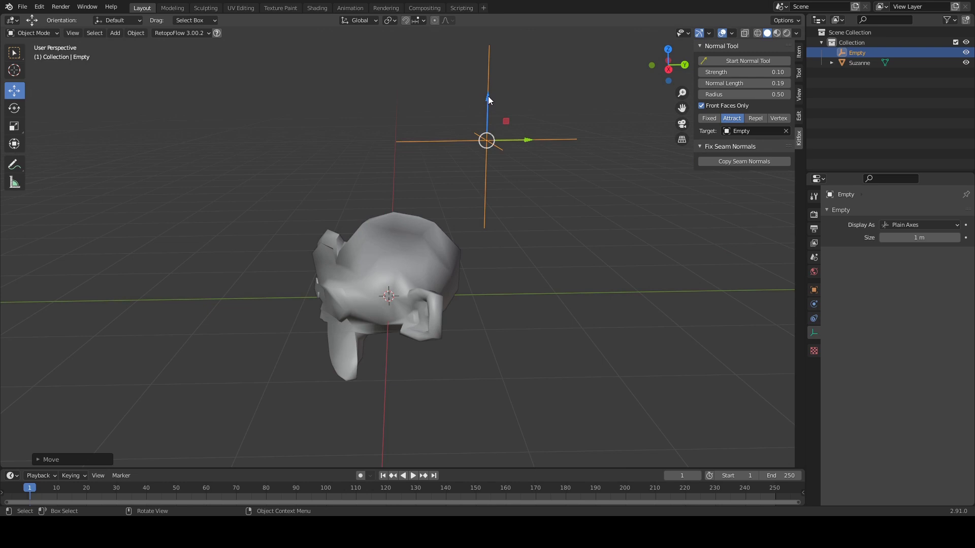
drag(489, 96, 417, 268)
middle_drag(416, 267, 357, 236)
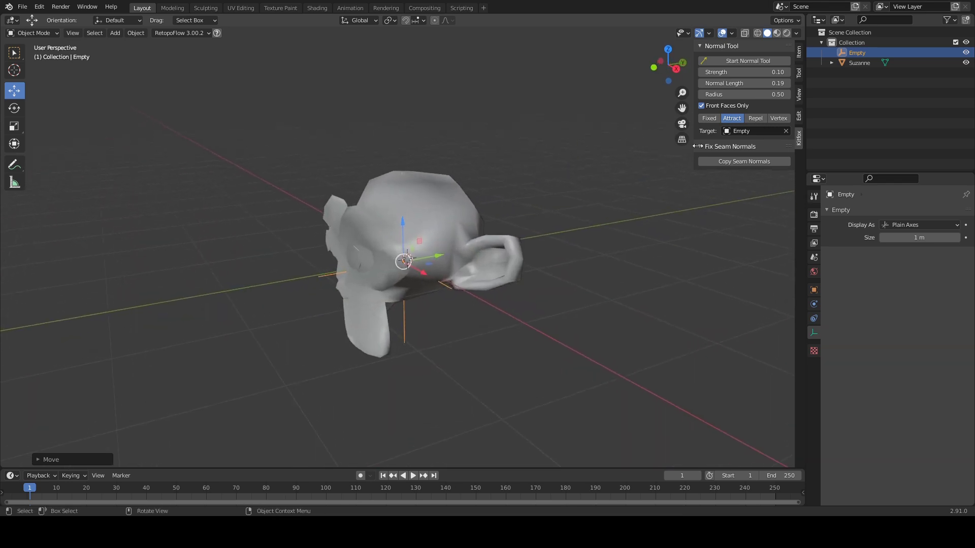
click(409, 195)
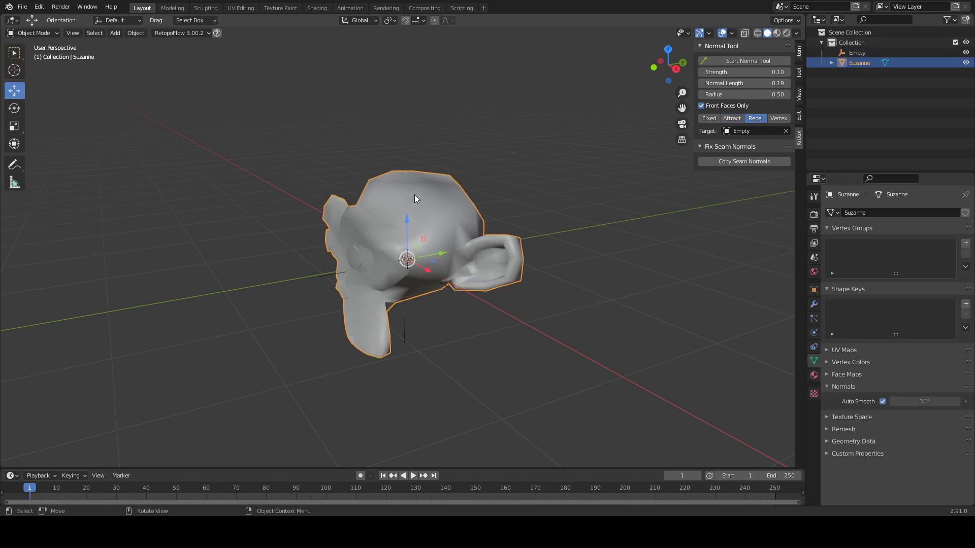
Step: Start the Normal Tool and brush Suzanne's left cheek, chin, jaw and upper head to repel normals
click(754, 61)
middle_drag(346, 256, 379, 250)
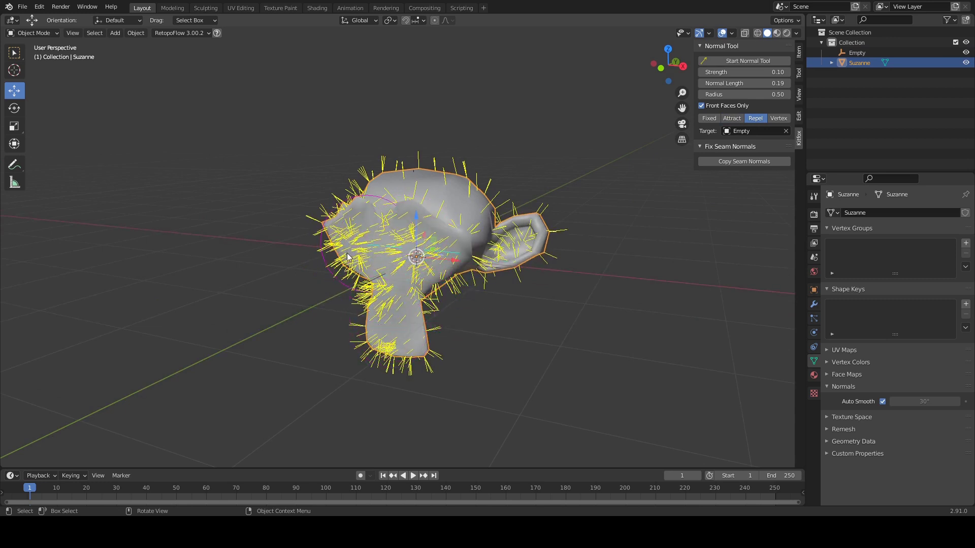
drag(344, 231, 427, 223)
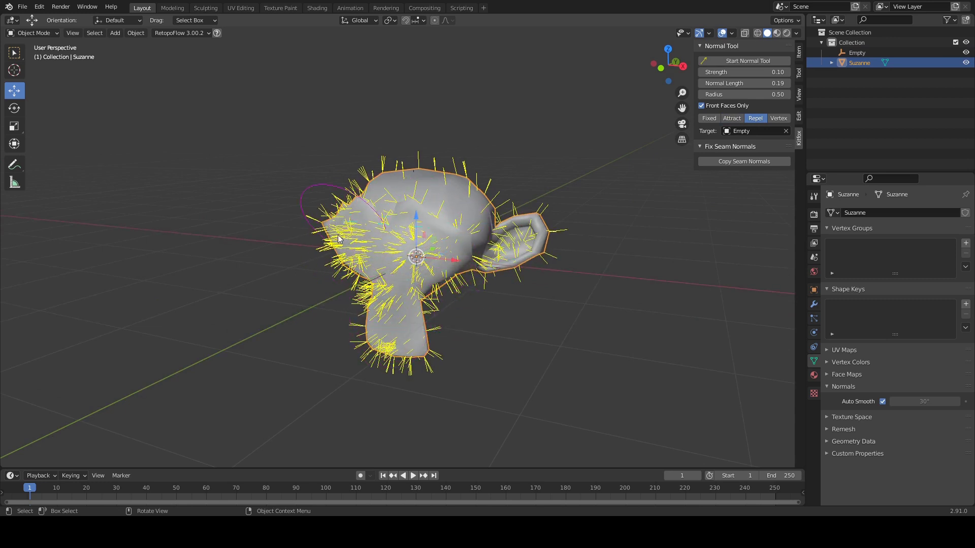
mouse_move(337, 235)
mouse_down()
mouse_move(385, 330)
mouse_move(376, 355)
mouse_move(391, 350)
mouse_up()
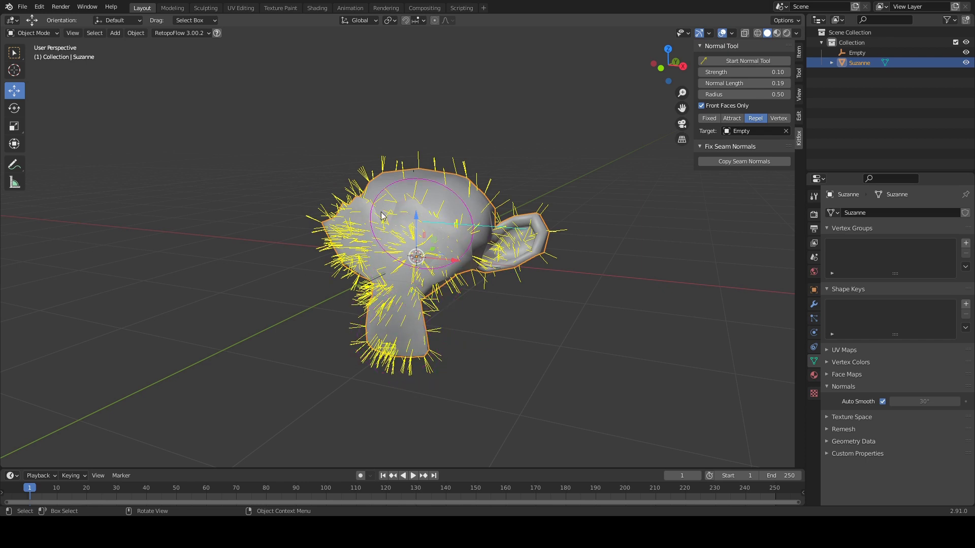
mouse_move(382, 216)
mouse_down()
mouse_move(344, 256)
mouse_move(378, 264)
mouse_move(419, 237)
mouse_up()
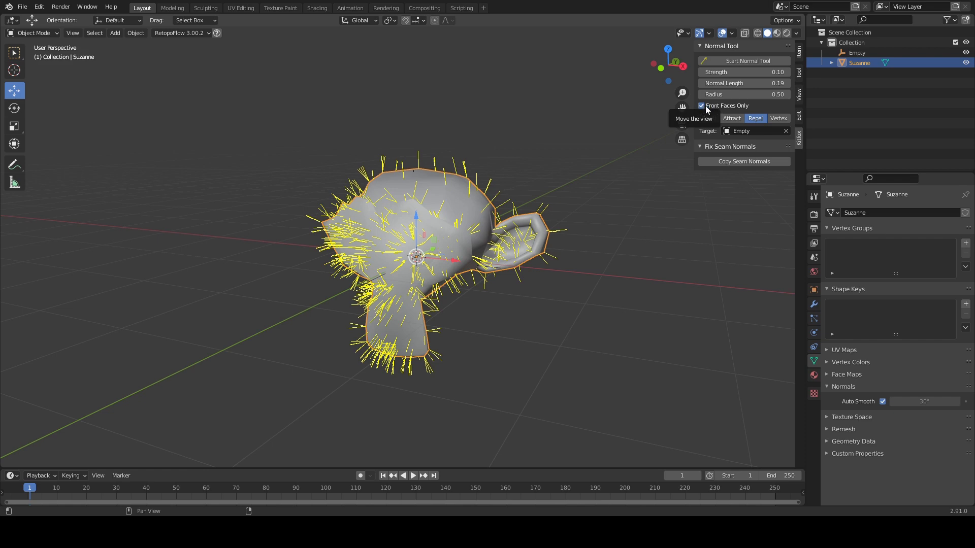
middle_drag(399, 223, 426, 227)
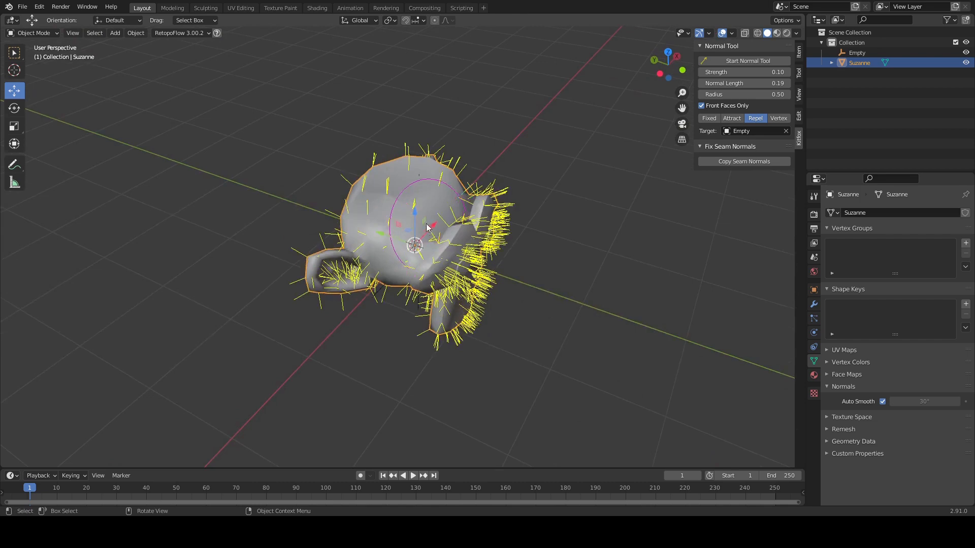
middle_drag(449, 282, 459, 280)
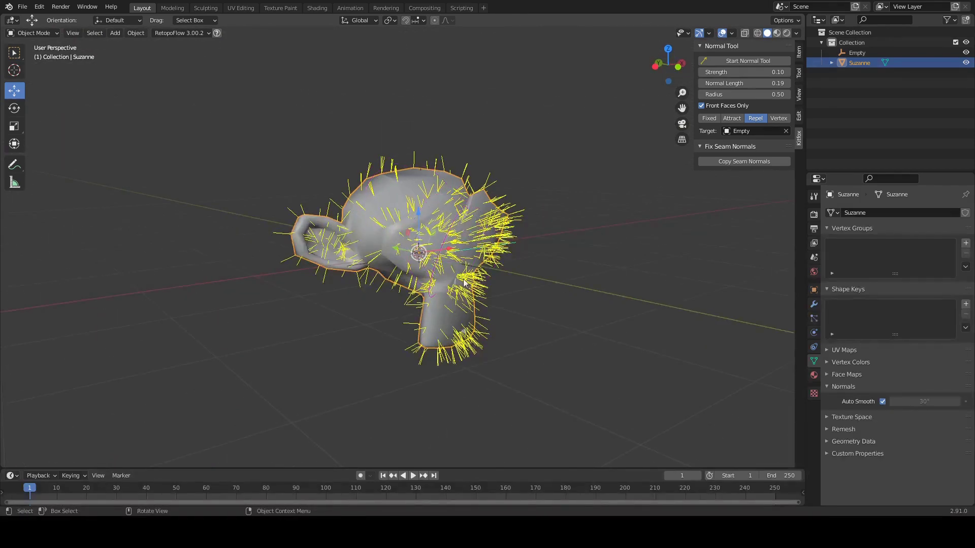
middle_drag(455, 270, 407, 312)
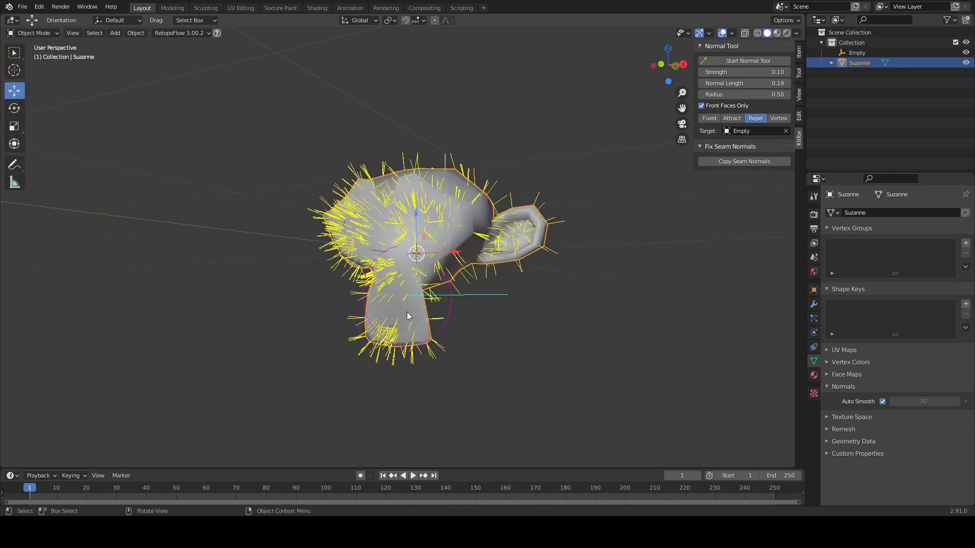
Step: Zoom toward Suzanne's chin and repaint the jaw and neck normals so they shade darker
middle_drag(452, 247, 380, 311)
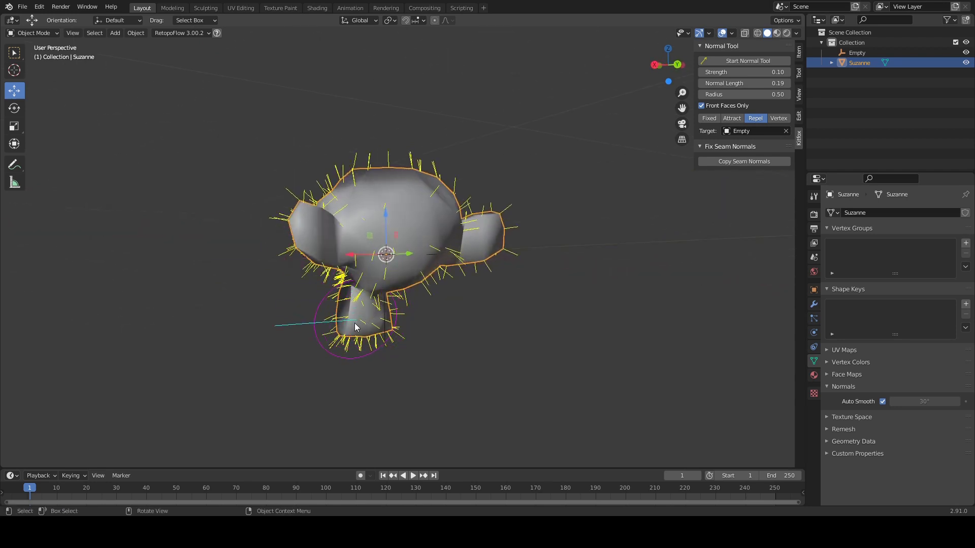
scroll(355, 326, up, 5)
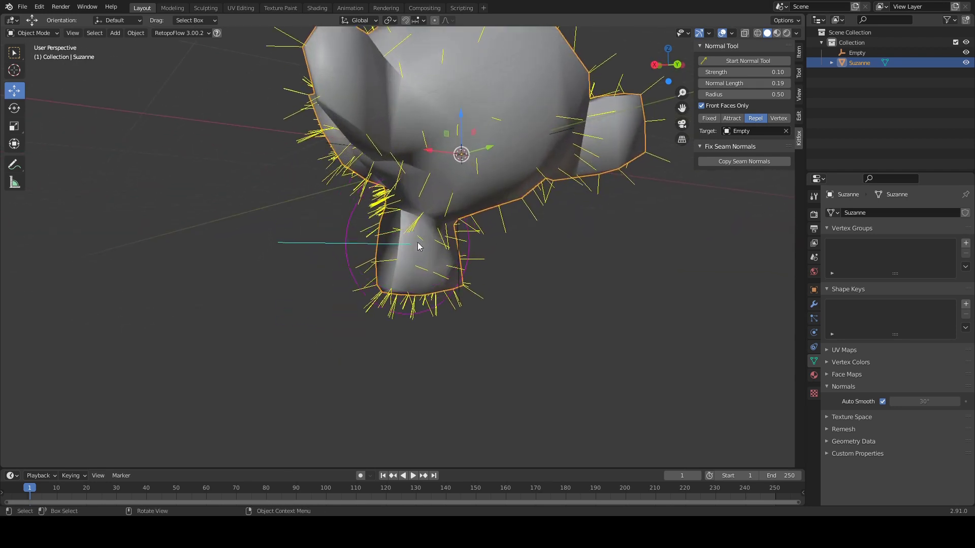
scroll(443, 254, up, 2)
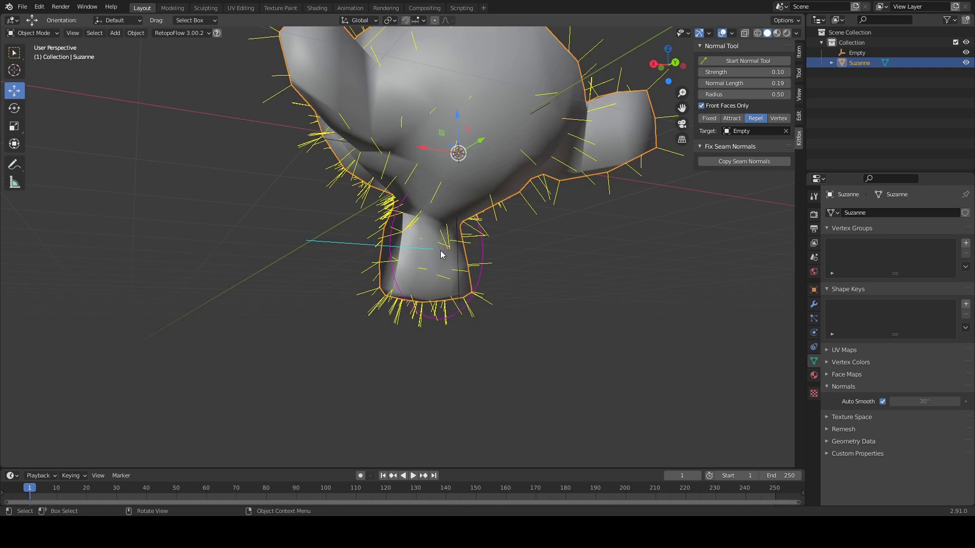
mouse_move(442, 249)
mouse_down()
mouse_move(431, 276)
mouse_move(386, 254)
mouse_up()
mouse_move(386, 254)
middle_down()
mouse_move(482, 254)
mouse_move(486, 209)
mouse_move(415, 208)
mouse_move(478, 245)
middle_up()
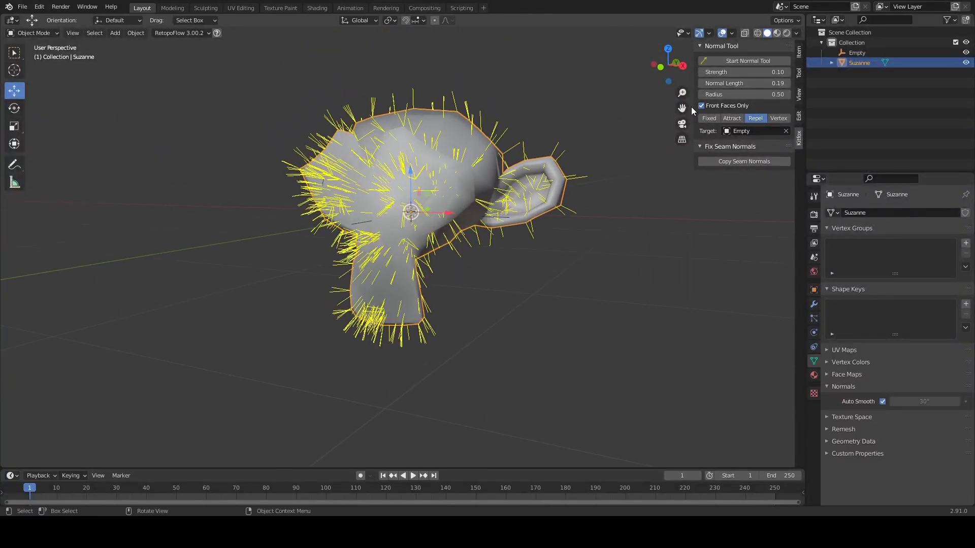
Step: Orbit around Suzanne and switch the Normal Tool to Vertex mode
middle_drag(453, 184, 393, 181)
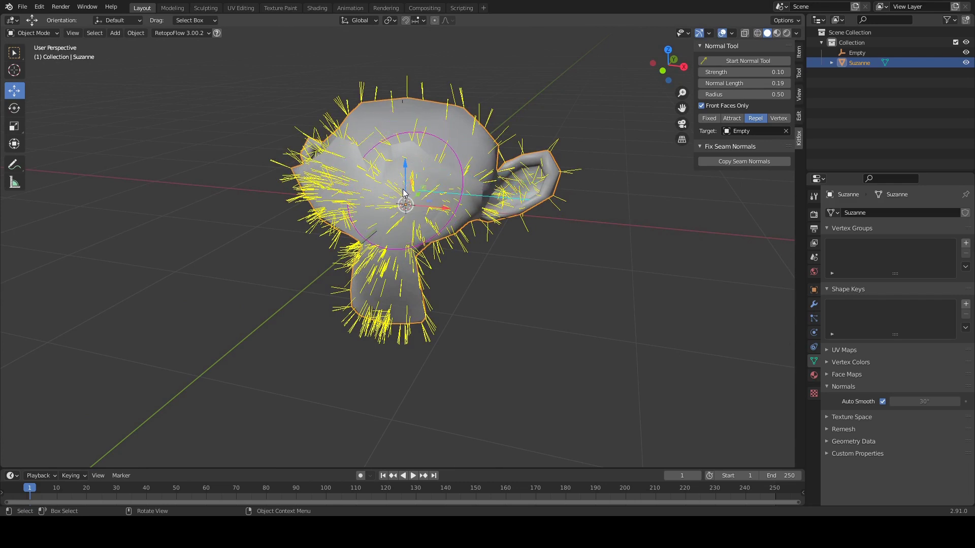
middle_drag(404, 191, 426, 157)
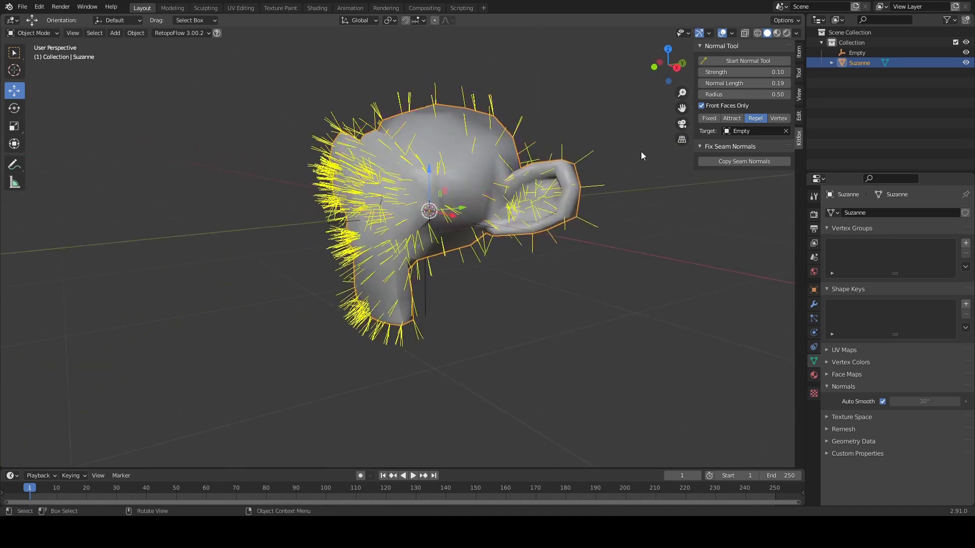
click(779, 118)
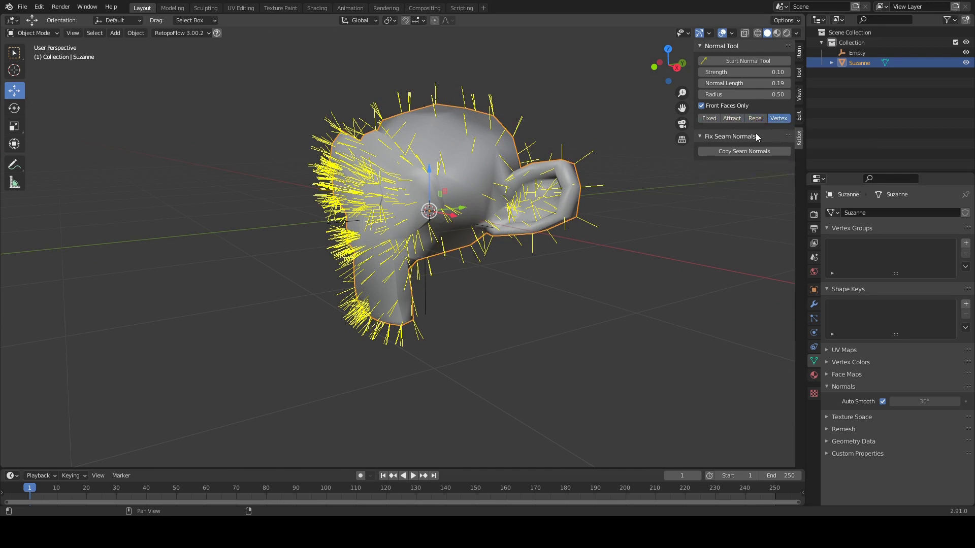
Step: Brush Suzanne's face normals in Vertex mode, checking the result from front and side views
middle_drag(391, 163, 439, 158)
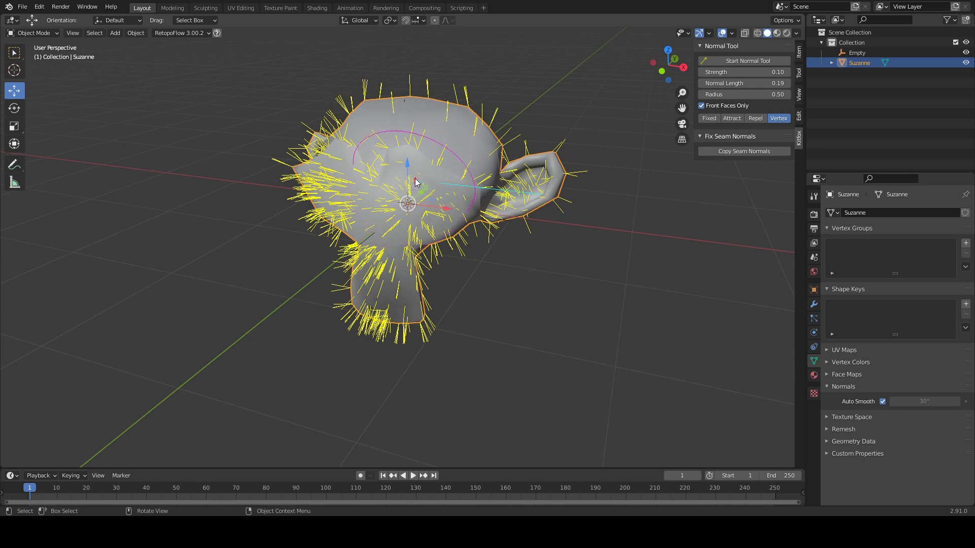
mouse_move(416, 192)
mouse_down()
mouse_move(436, 195)
mouse_move(450, 191)
mouse_move(335, 170)
mouse_move(337, 202)
mouse_move(362, 200)
mouse_move(386, 246)
mouse_up()
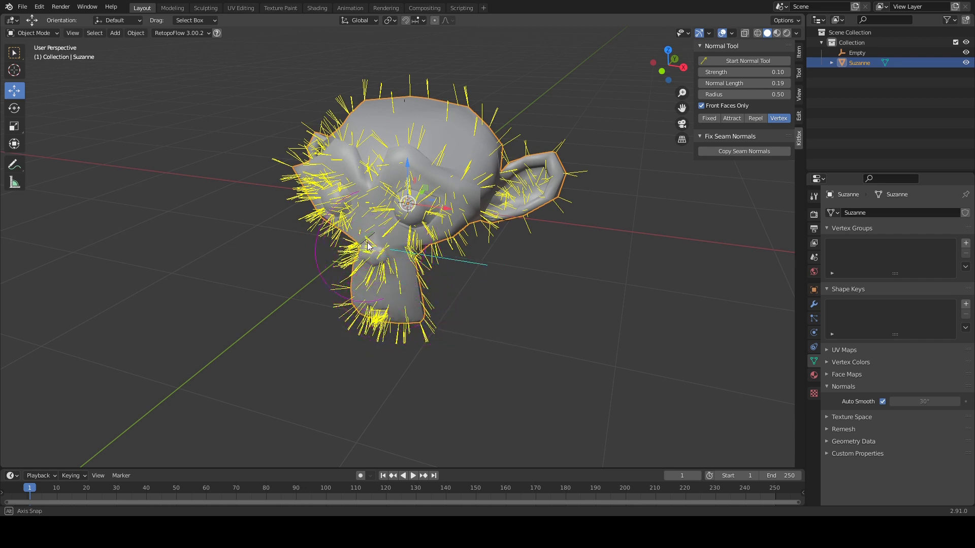
mouse_move(385, 303)
middle_down()
mouse_move(382, 228)
mouse_move(402, 217)
mouse_move(378, 196)
mouse_move(365, 201)
mouse_move(391, 205)
mouse_move(364, 216)
mouse_move(439, 169)
middle_up()
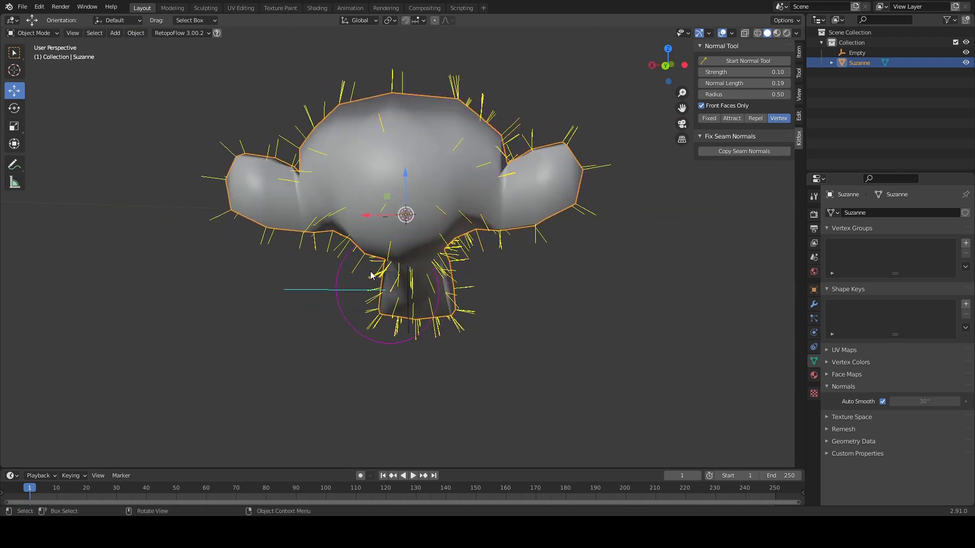
middle_drag(433, 226, 451, 172)
middle_drag(436, 120, 426, 147)
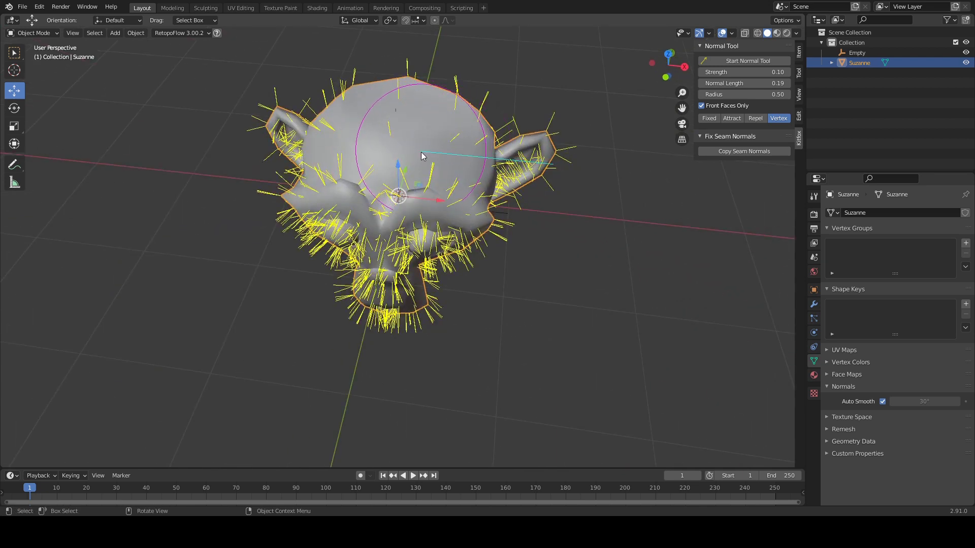
Step: End the Normal Tool session and switch Suzanne into Edit Mode
key(Escape)
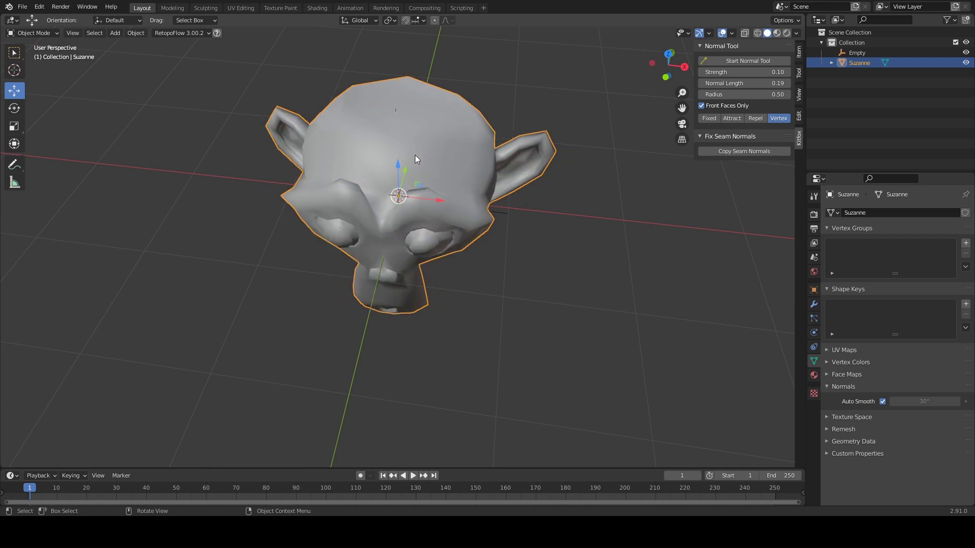
mouse_move(385, 168)
middle_down()
mouse_move(364, 141)
mouse_move(377, 183)
middle_up()
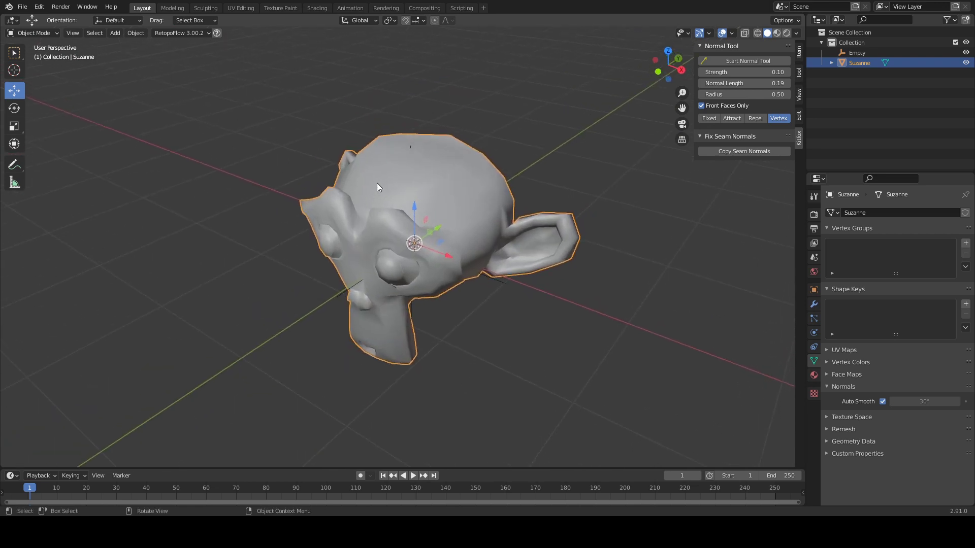
key(Tab)
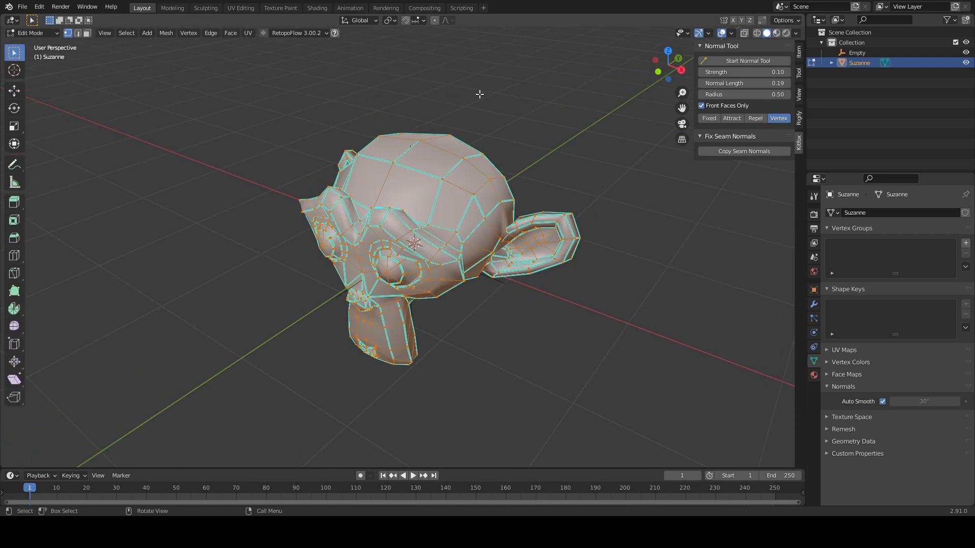
Step: Enable Display Vertex Normals in Viewport Overlays and zoom in to inspect the ear
click(732, 33)
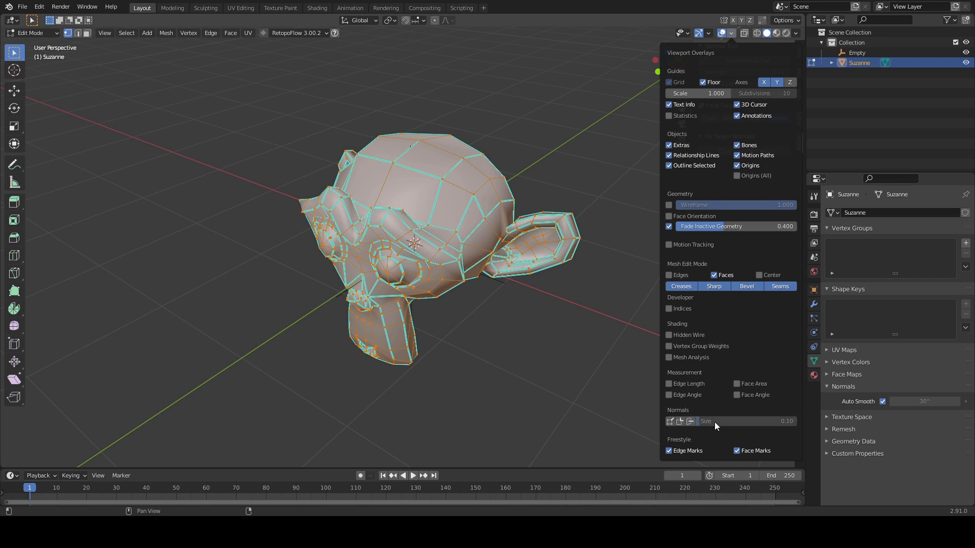
click(670, 422)
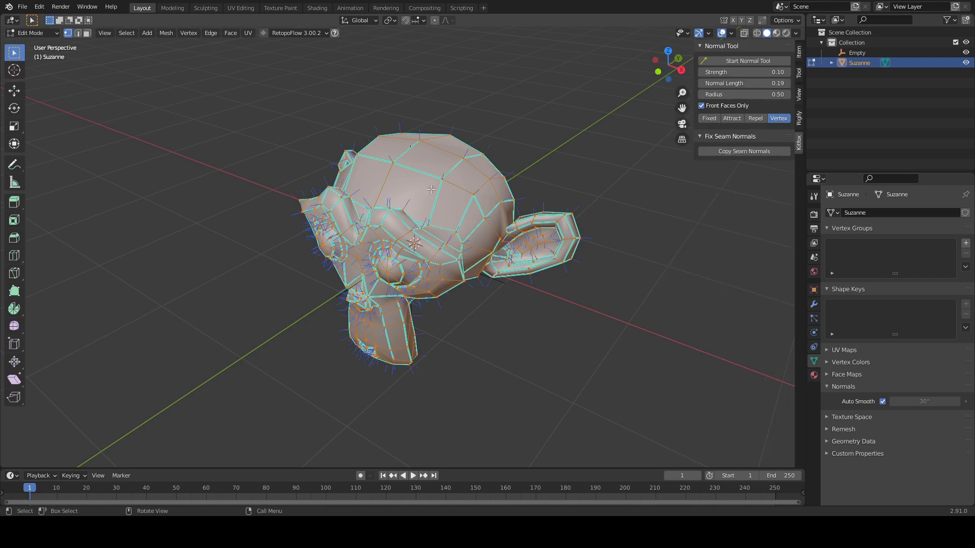
middle_drag(405, 184, 472, 211)
scroll(421, 191, up, 5)
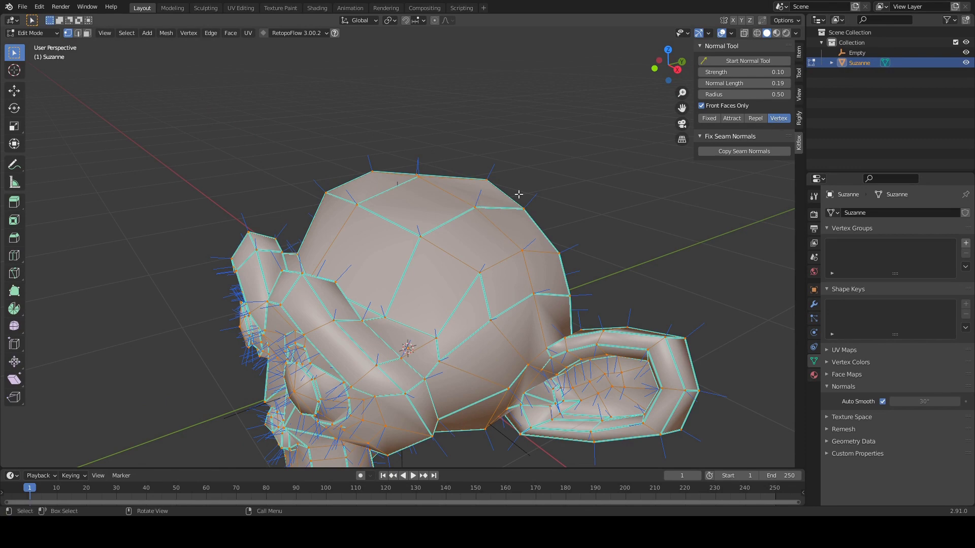
middle_drag(518, 194, 455, 190)
middle_drag(394, 164, 378, 267)
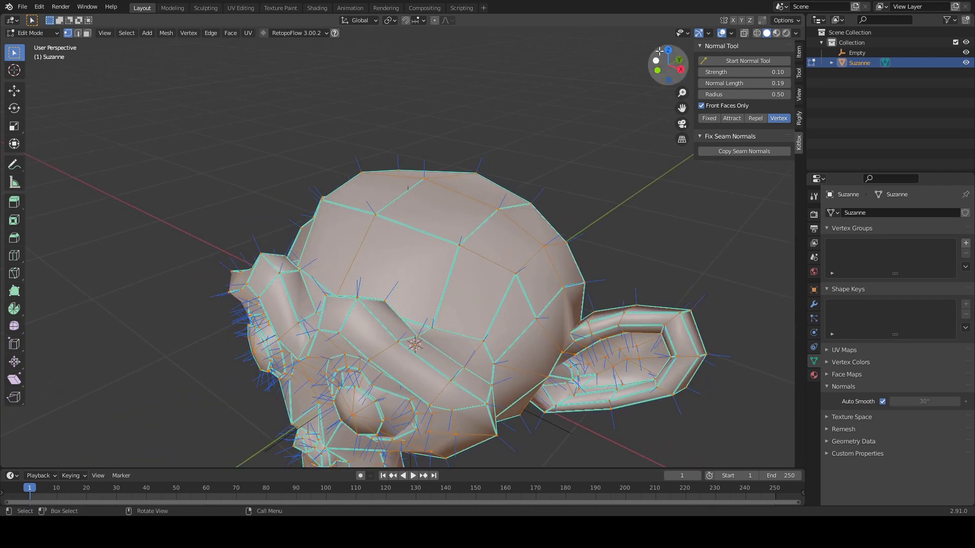
Step: Turn on split normals, turn off vertex normals, and view the head's crest from below
click(732, 33)
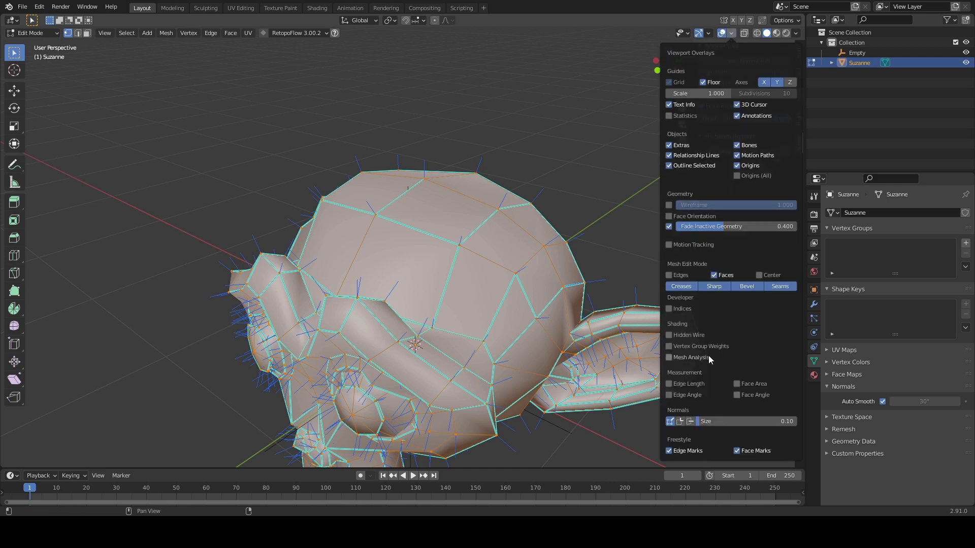
click(680, 421)
click(670, 422)
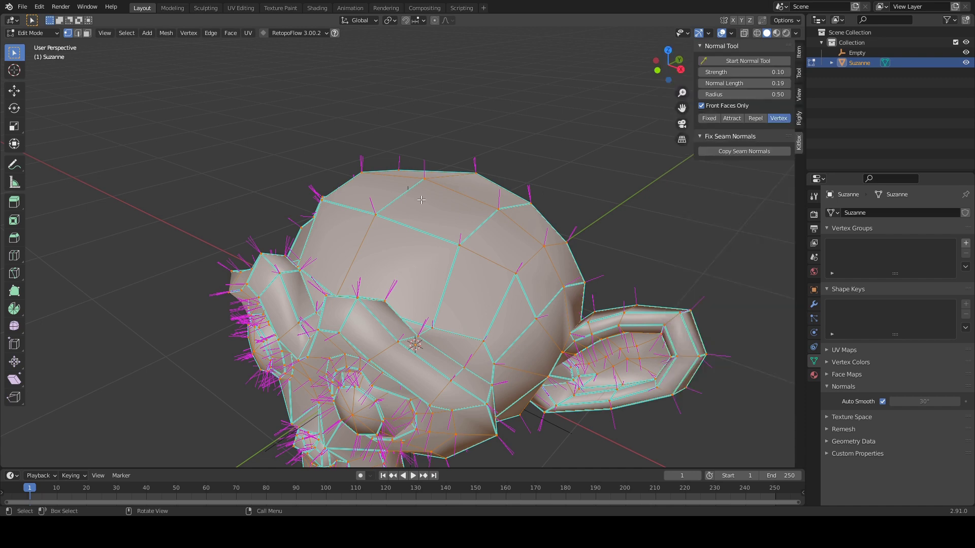
middle_drag(422, 199, 372, 185)
middle_drag(391, 146, 295, 252)
Step: Deselect the mesh, inspect the magenta split normals from several angles, then open Viewport Overlays
click(349, 202)
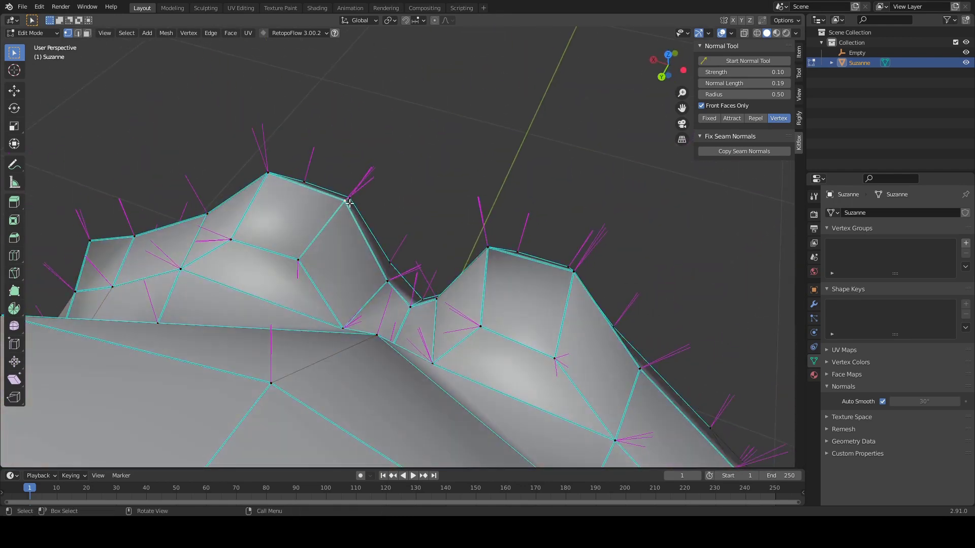
scroll(348, 205, up, 6)
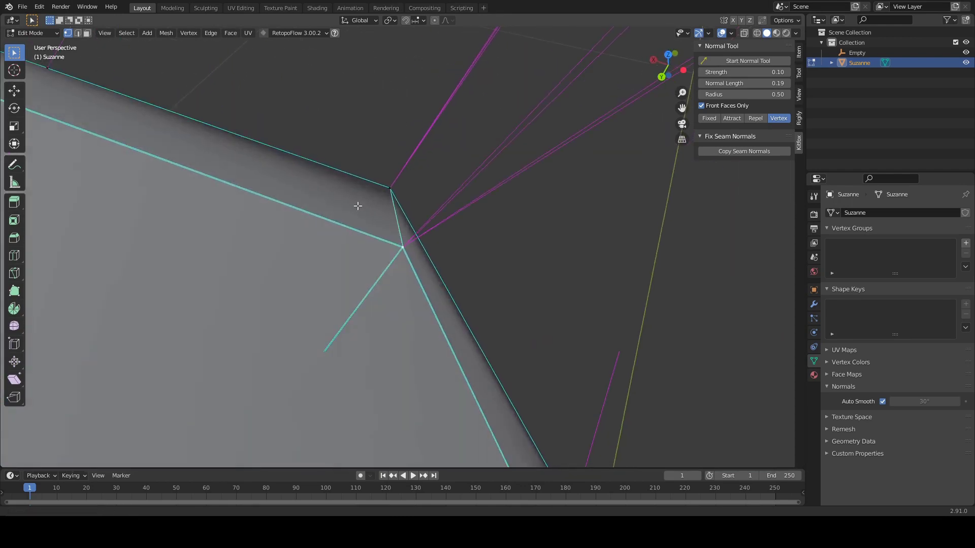
scroll(336, 244, down, 5)
middle_drag(351, 209, 409, 237)
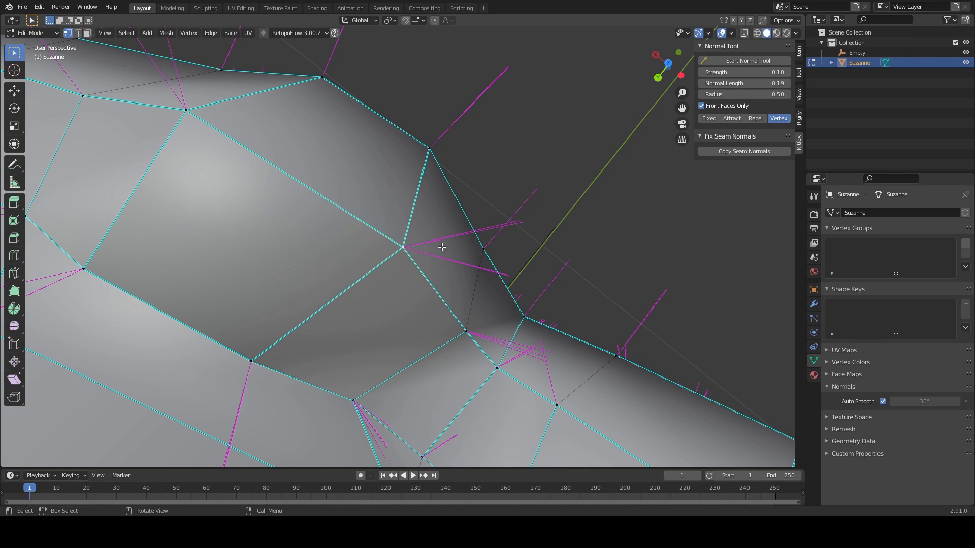
middle_drag(442, 248, 361, 201)
middle_drag(453, 243, 331, 236)
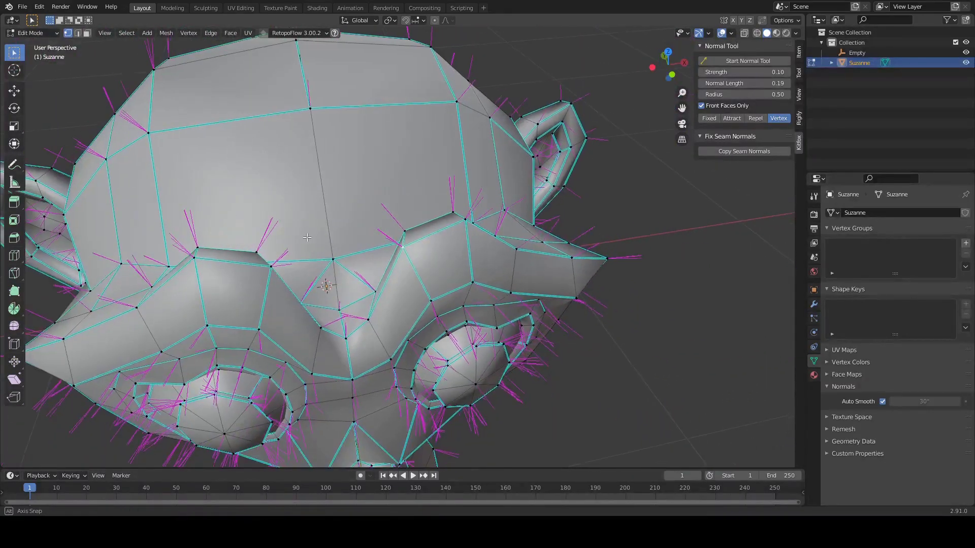
middle_drag(307, 237, 353, 242)
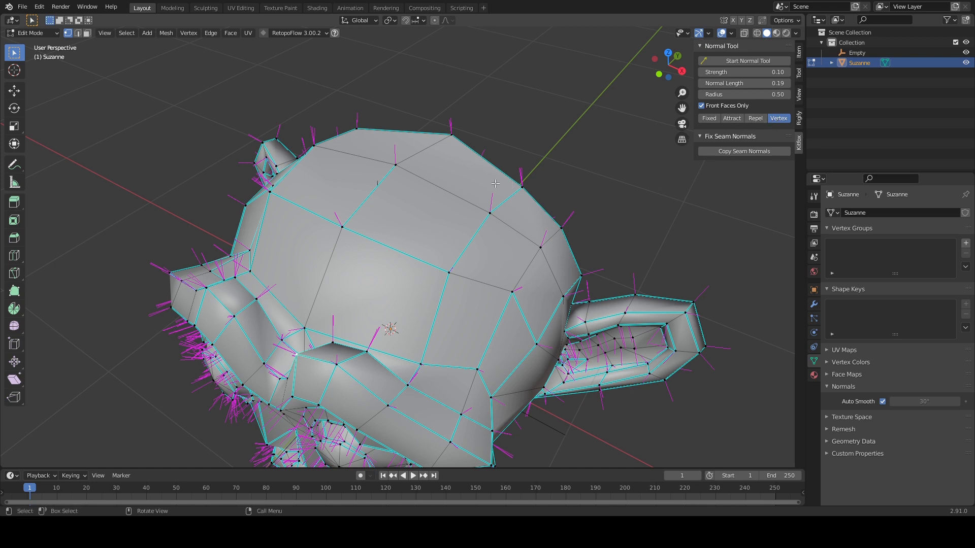
click(732, 34)
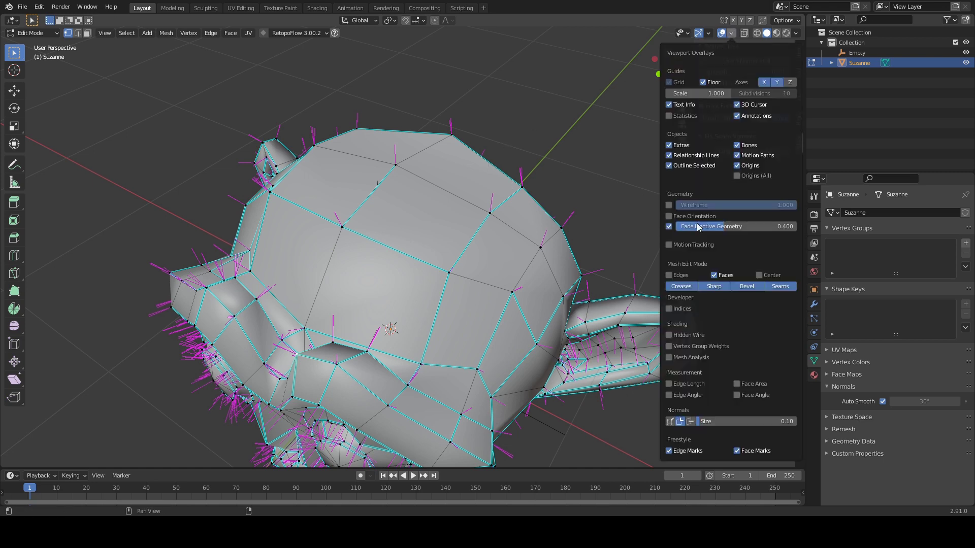
Step: Compare vertex and split normals, then leave only face normals displayed and inspect them
click(670, 421)
click(683, 422)
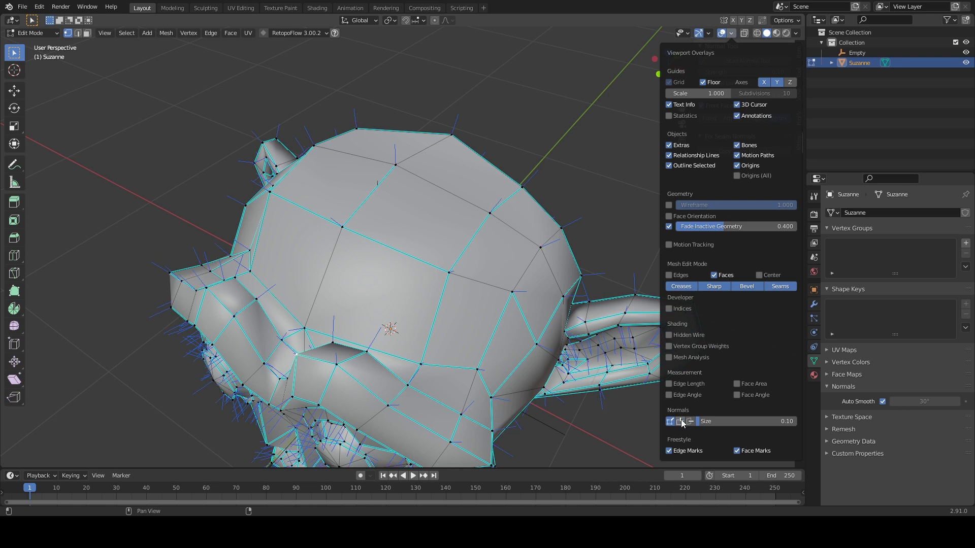
click(682, 423)
click(671, 421)
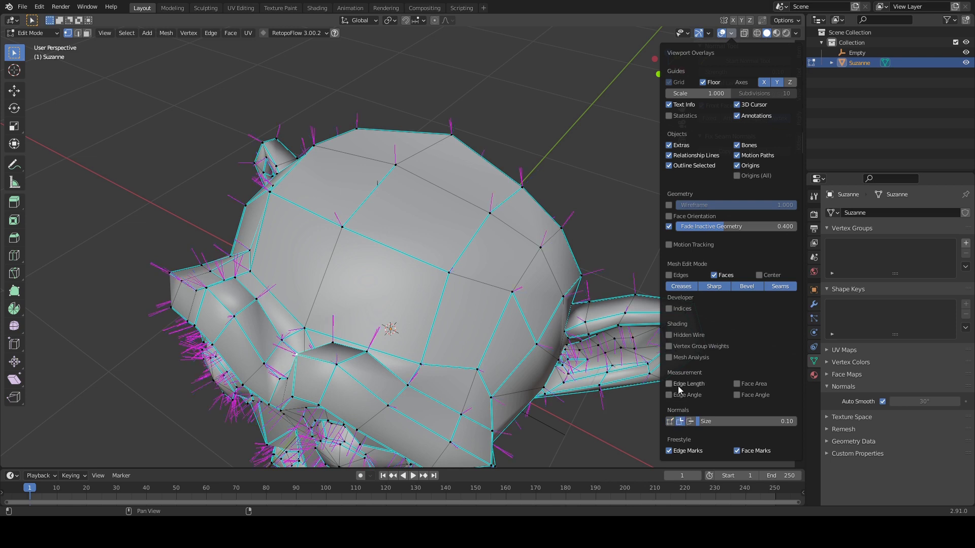
click(681, 422)
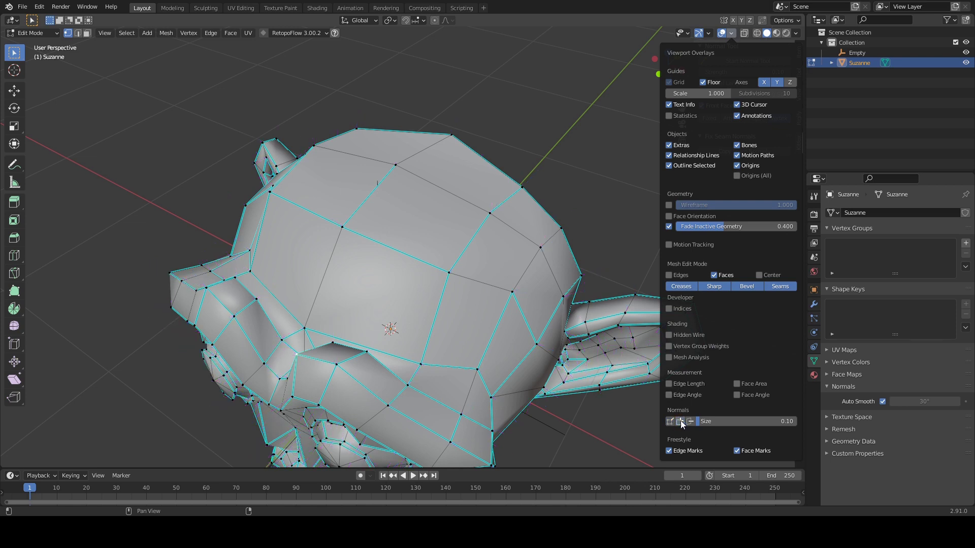
click(688, 421)
middle_drag(480, 325, 387, 205)
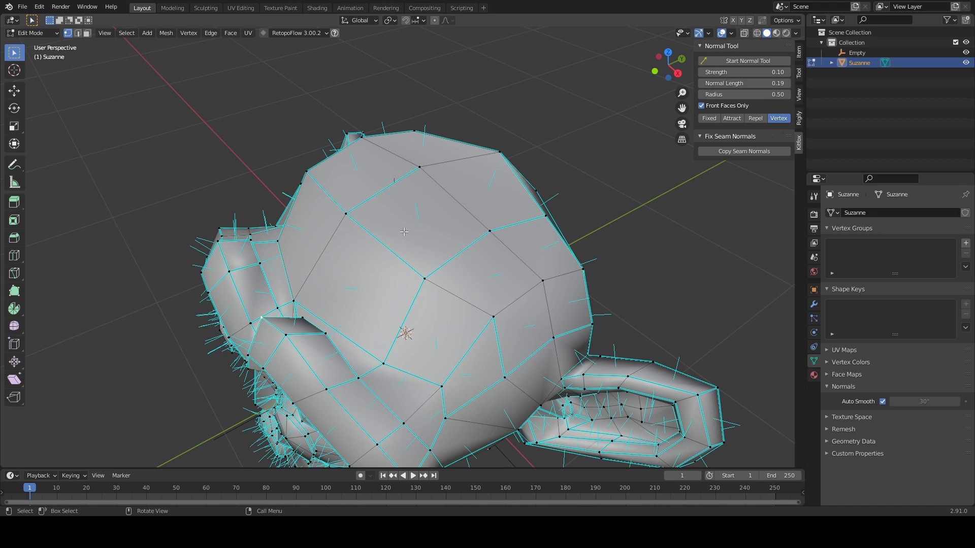
middle_drag(407, 233, 435, 206)
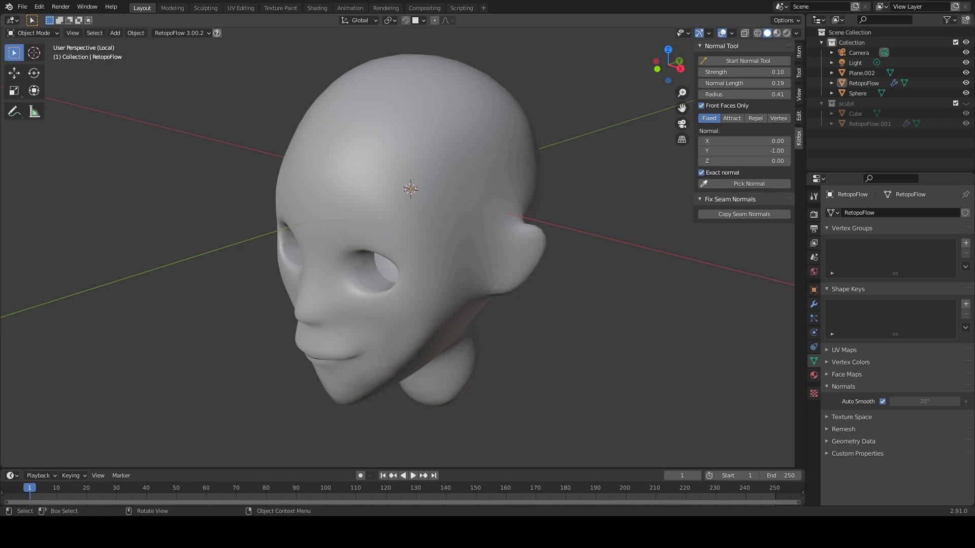
Step: Begin a box selection over the RetopoFlow head
key(b)
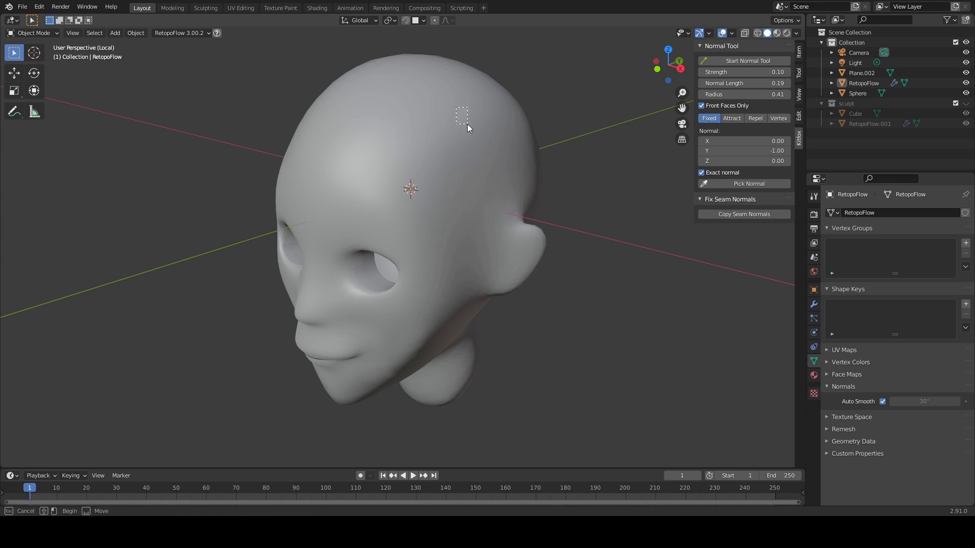
Step: Select the RetopoFlow head and enter Edit Mode, framing it from above
drag(440, 138, 445, 133)
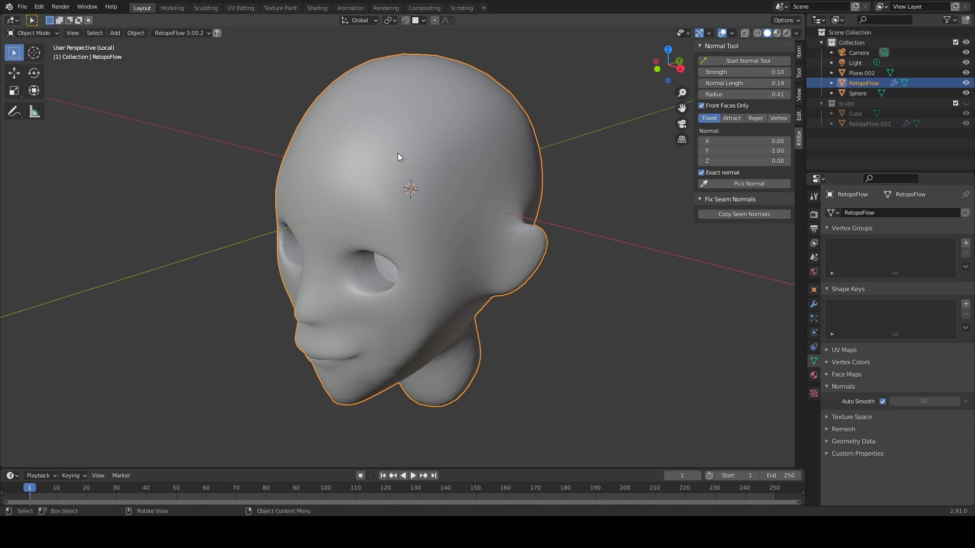
key(Tab)
mouse_move(411, 163)
middle_down()
mouse_move(427, 175)
mouse_move(406, 175)
middle_up()
scroll(406, 175, up, 2)
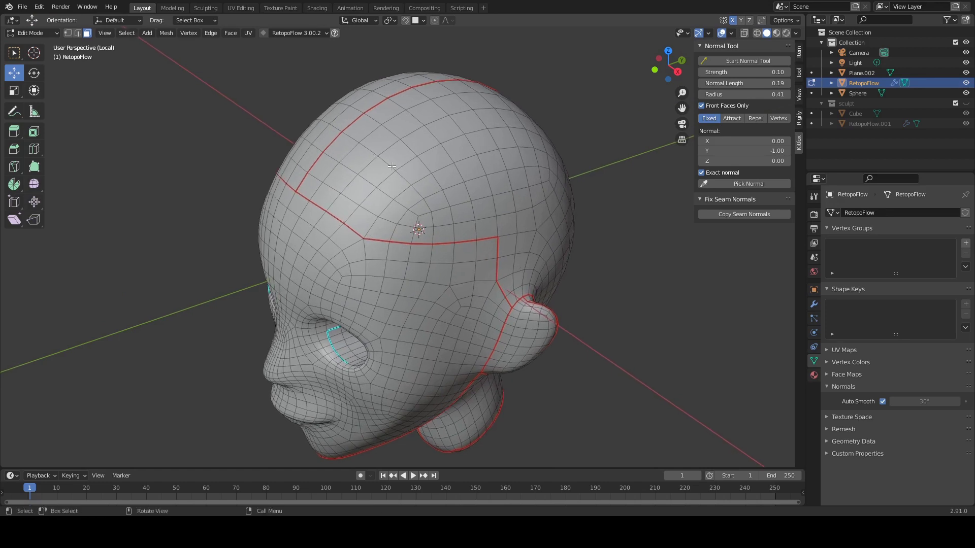
middle_drag(356, 214, 384, 195)
Step: Circle-select a patch of forehead and upper-right skull faces
key(c)
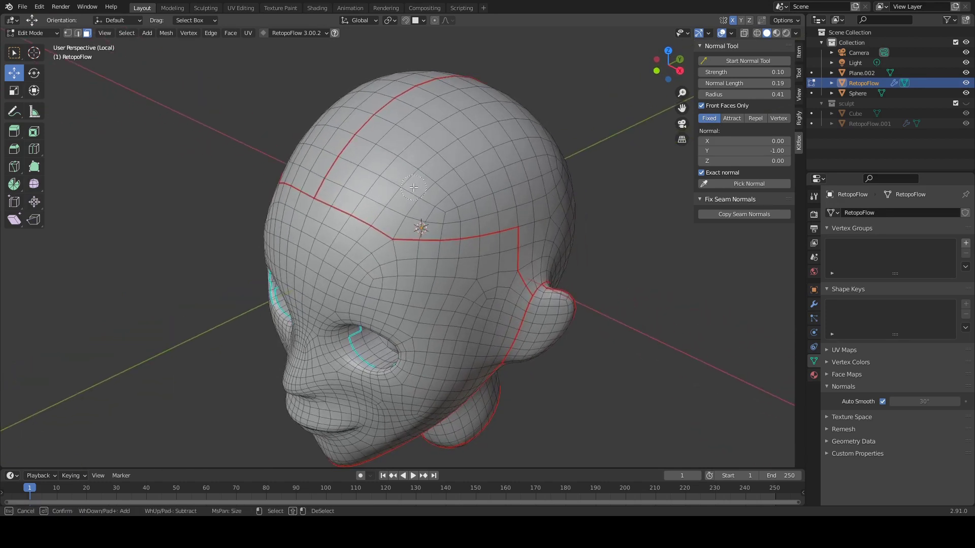
mouse_move(401, 226)
mouse_down()
mouse_move(394, 246)
mouse_move(409, 218)
mouse_move(482, 186)
mouse_move(391, 144)
mouse_move(431, 169)
mouse_up()
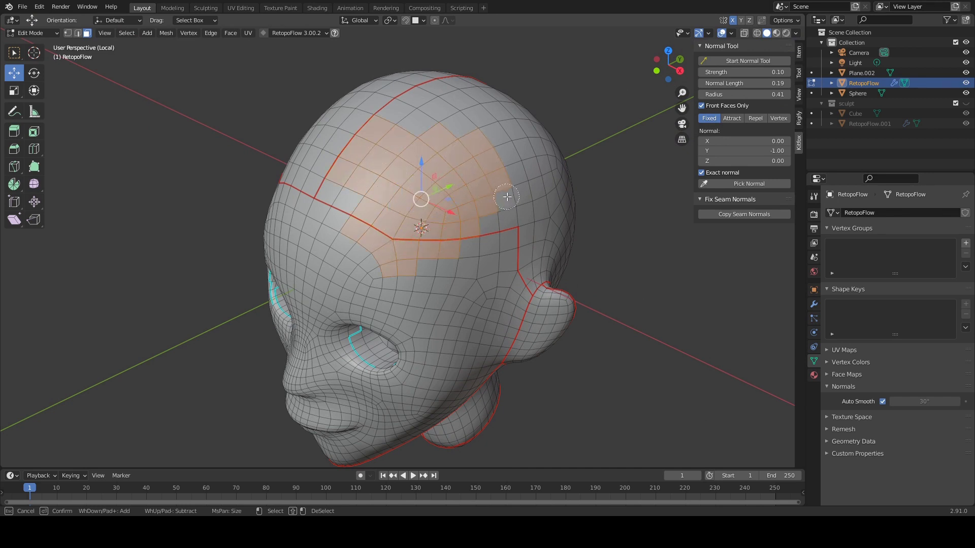
mouse_move(529, 151)
mouse_down()
mouse_move(546, 148)
mouse_move(544, 168)
mouse_up()
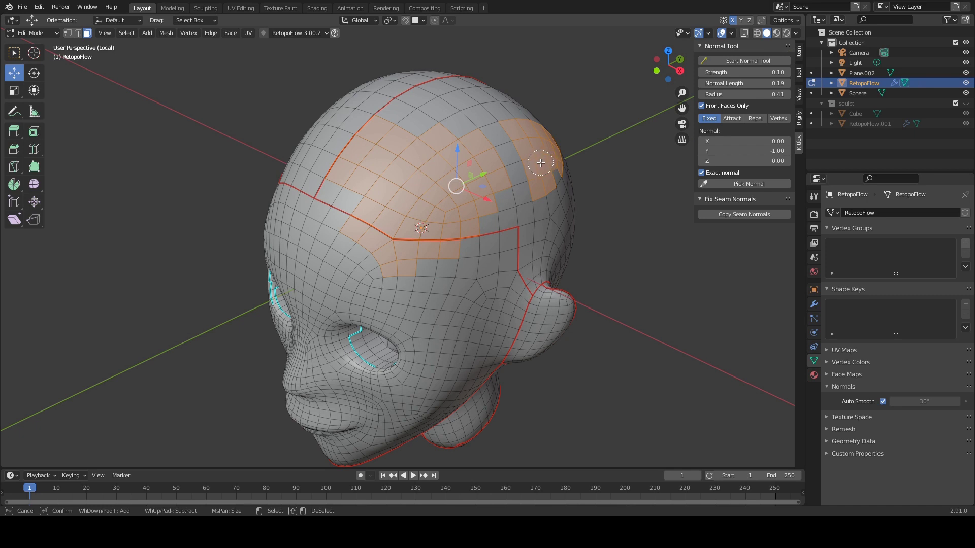
right_click(520, 157)
middle_drag(521, 157, 486, 154)
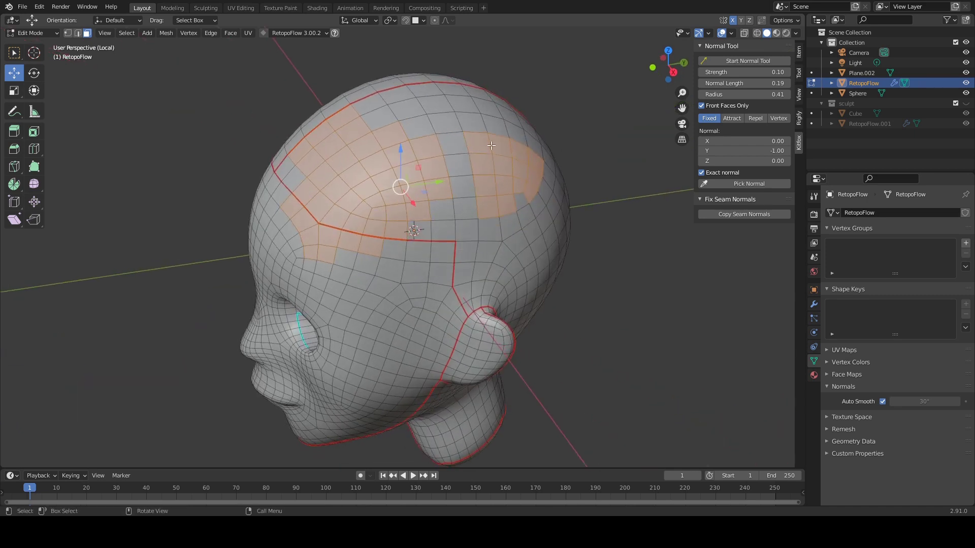
Step: Separate the selected faces into RetopoFlow.002 and return to Object Mode
key(p)
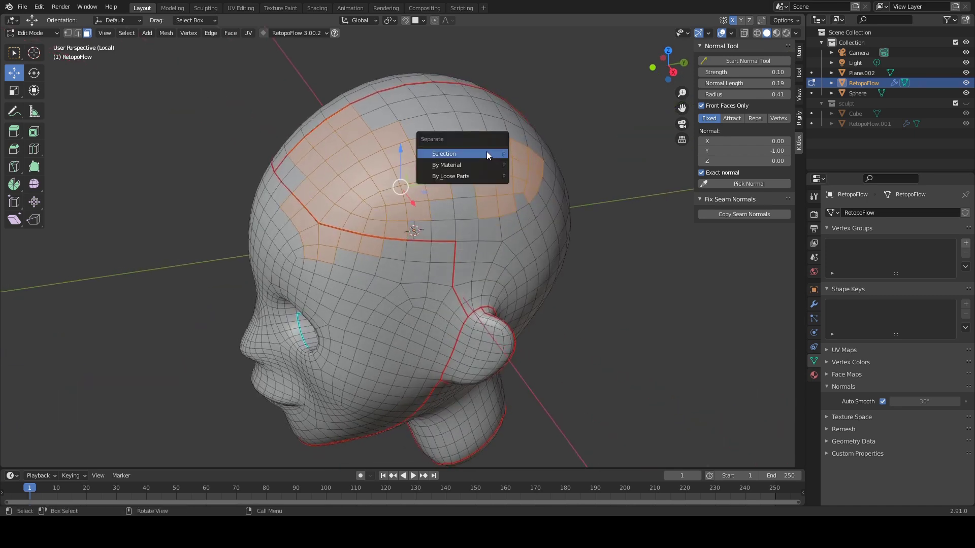
click(486, 153)
middle_drag(407, 175, 457, 148)
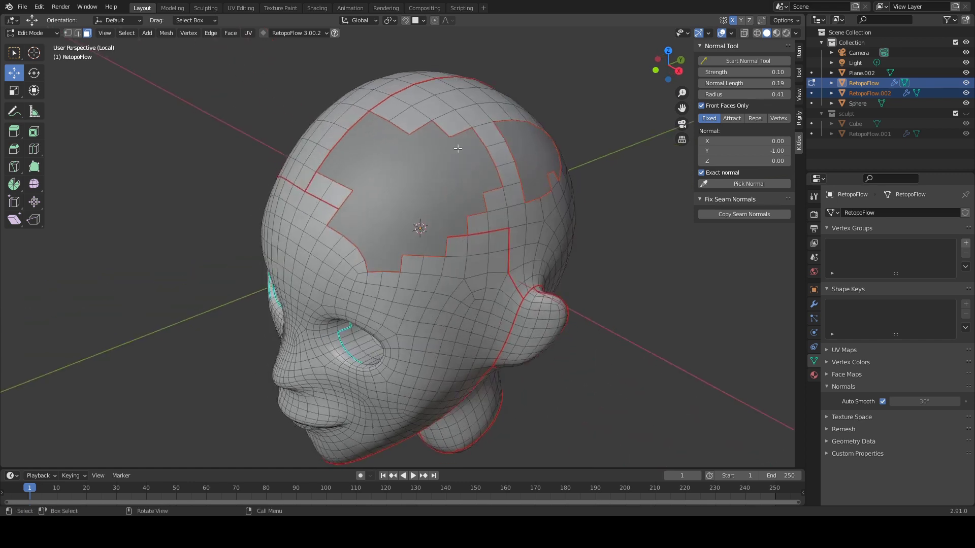
key(Tab)
Step: Clear the selection and inspect the top and back of the head, checking the RetopoFlow.002 patch
click(556, 81)
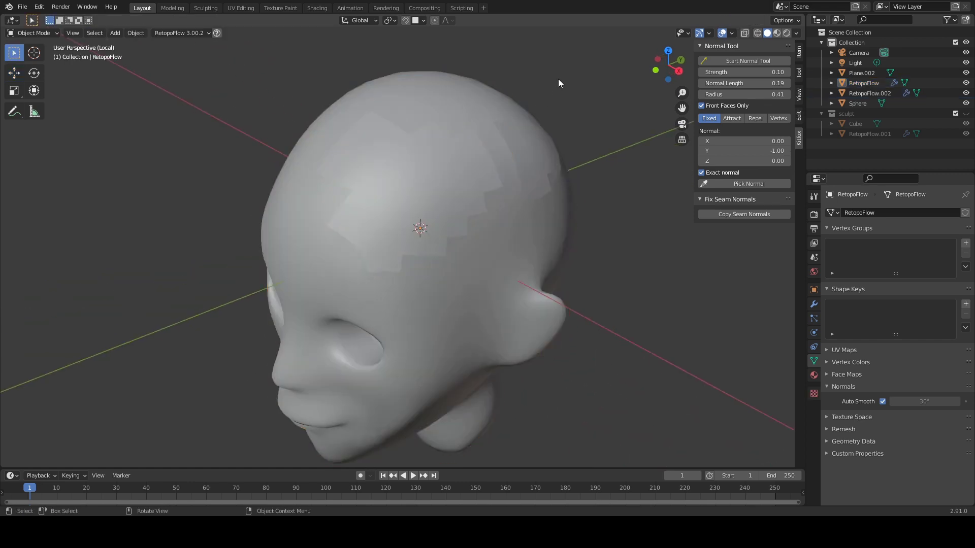
middle_drag(542, 94, 475, 100)
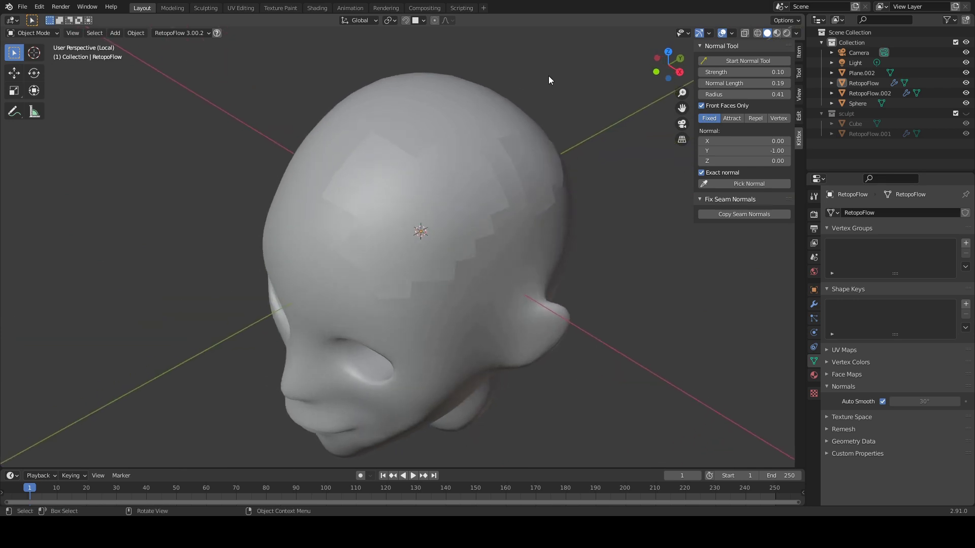
middle_drag(512, 100, 414, 159)
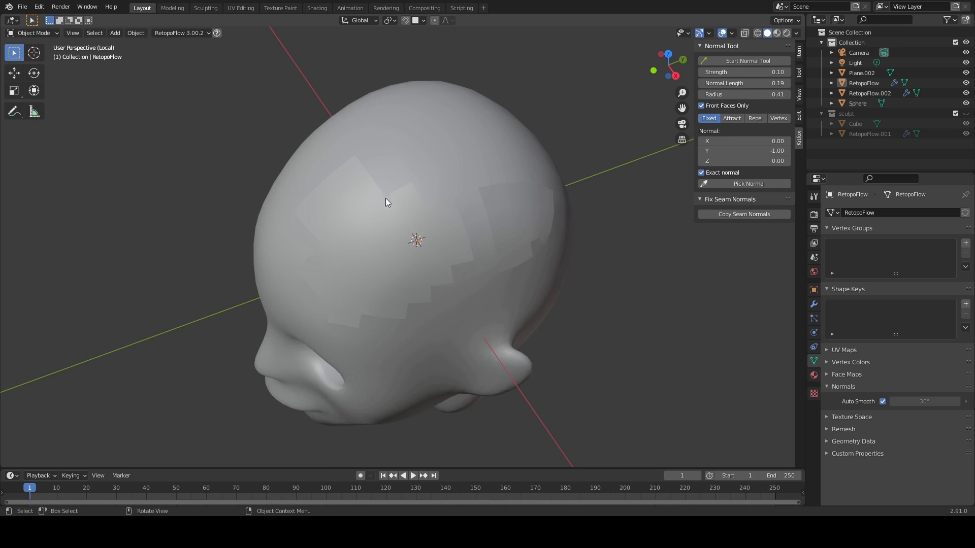
click(391, 209)
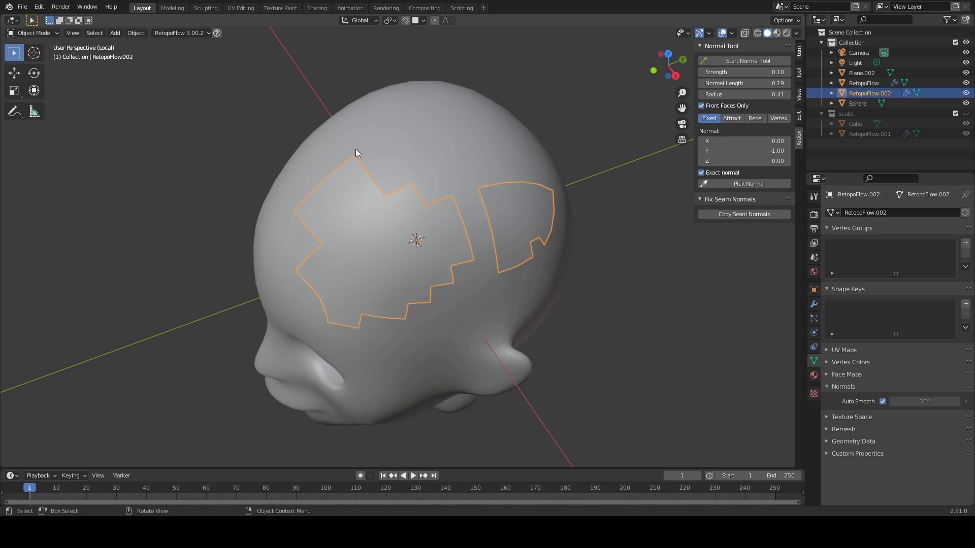
click(569, 66)
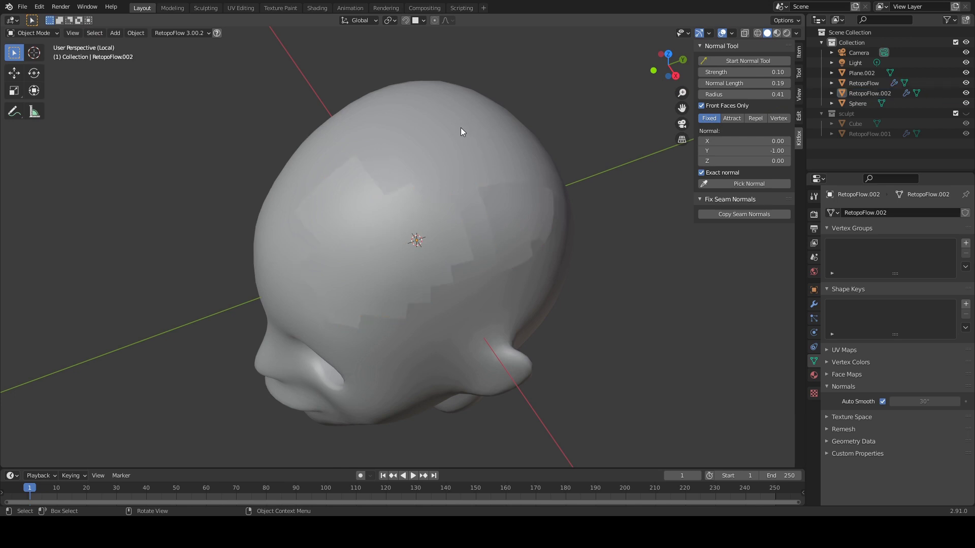
Step: Select the main RetopoFlow head and Shift-add RetopoFlow.002 to the selection
click(463, 129)
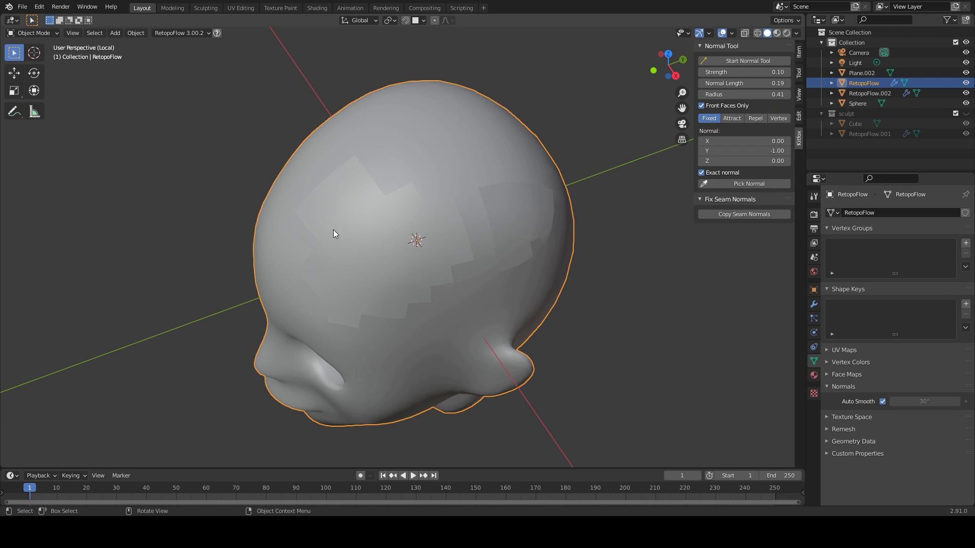
key(shift)
shift+click(381, 214)
middle_drag(385, 214, 437, 179)
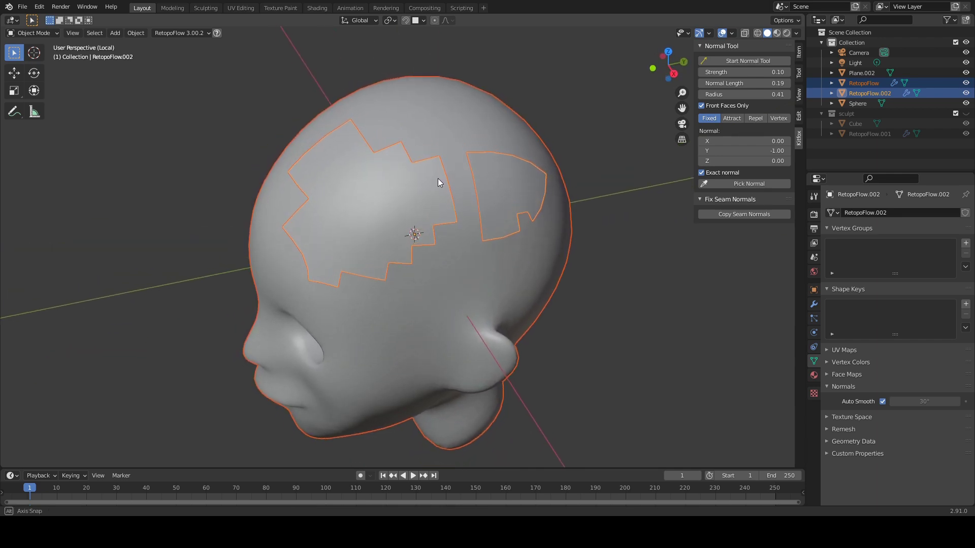
Step: Run Copy Seam Normals from the Kitbox Fix Seam Normals panel, then clear the selection
click(734, 214)
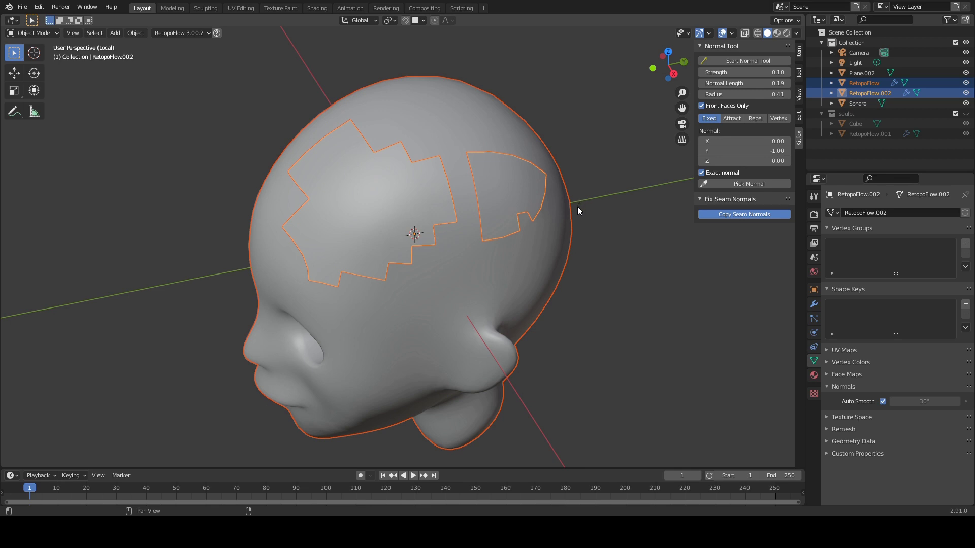
middle_drag(574, 206, 607, 180)
click(607, 179)
Step: Grab RetopoFlow.002 and cancel the move to confirm the seam blends, then deselect it
middle_drag(502, 240, 328, 217)
click(286, 197)
key(g)
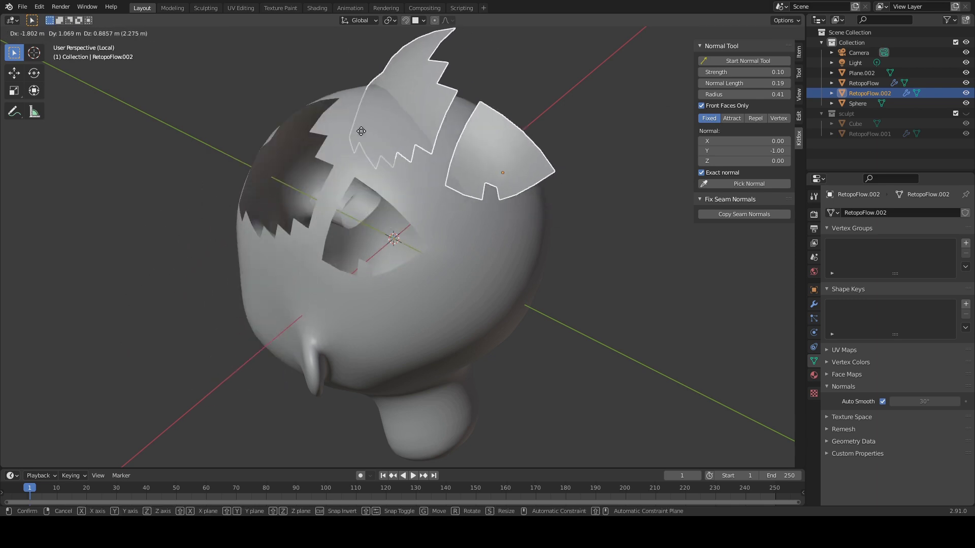
key(Escape)
middle_drag(258, 260, 372, 198)
click(543, 91)
scroll(370, 207, down, 2)
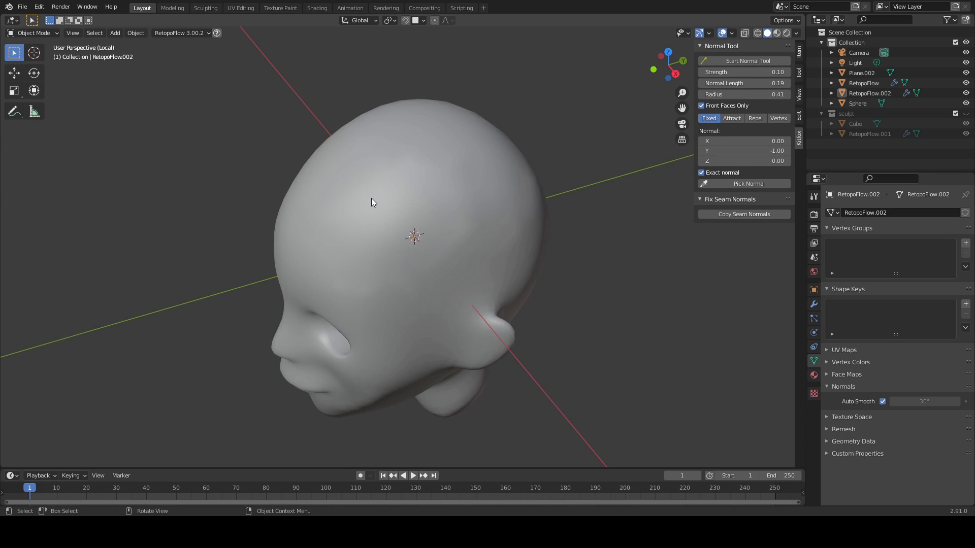